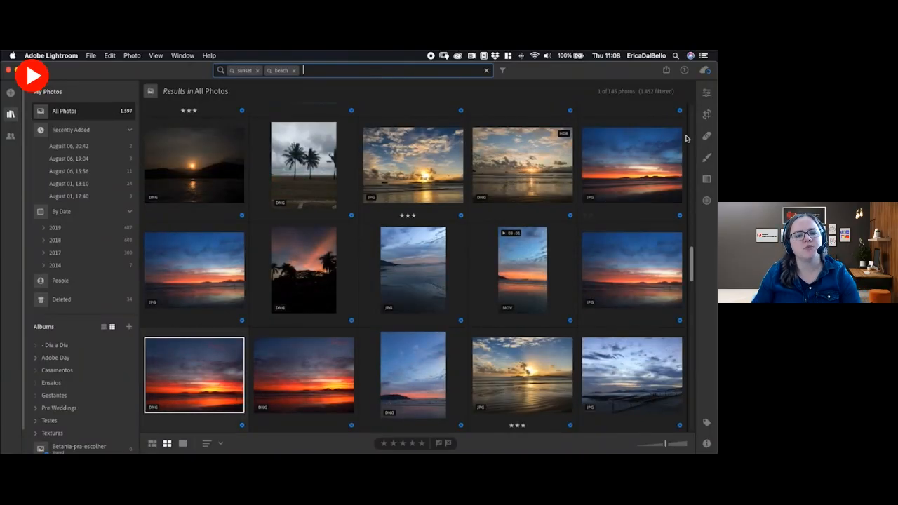
Switch to Lightroom Classic and show its photo library in full-screen mode from the start of the grid.
{"action": "left_click_drag", "start_coordinate": [693, 271], "coordinate": [694, 167]}
{"action": "key", "text": "alt+Tab"}
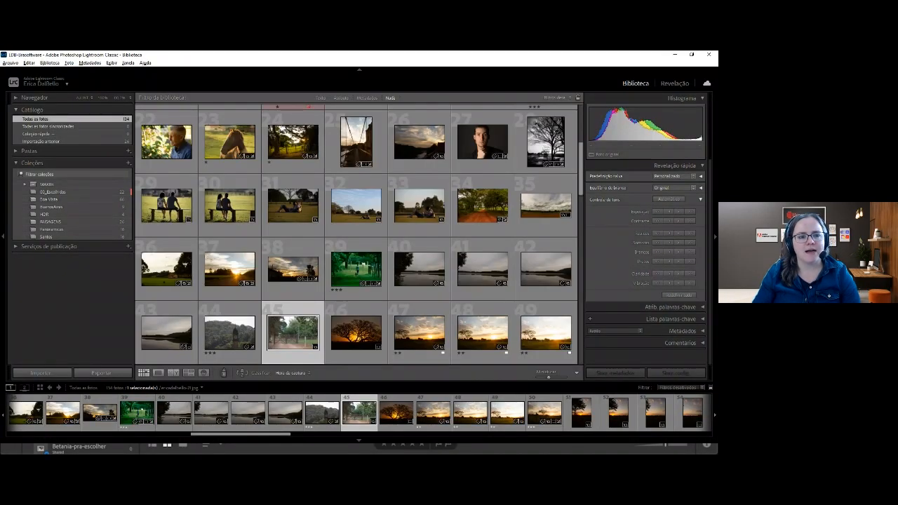
{"action": "scroll", "coordinate": [356, 330], "scroll_direction": "up", "scroll_amount": 3}
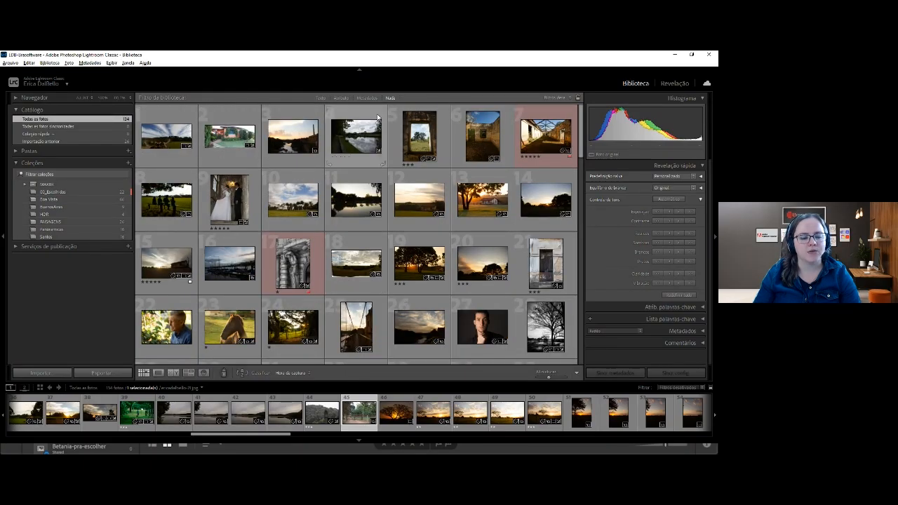
{"action": "key", "text": "shift+f"}
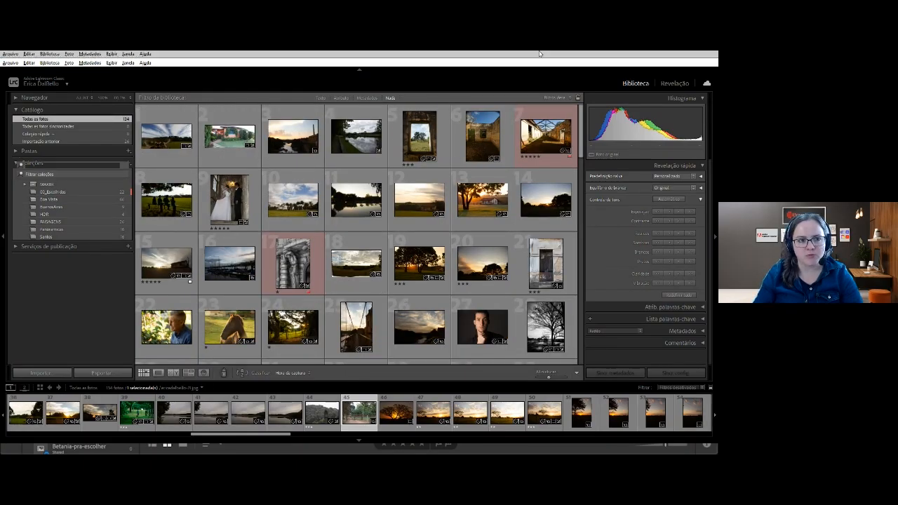
{"action": "key", "text": "shift+f"}
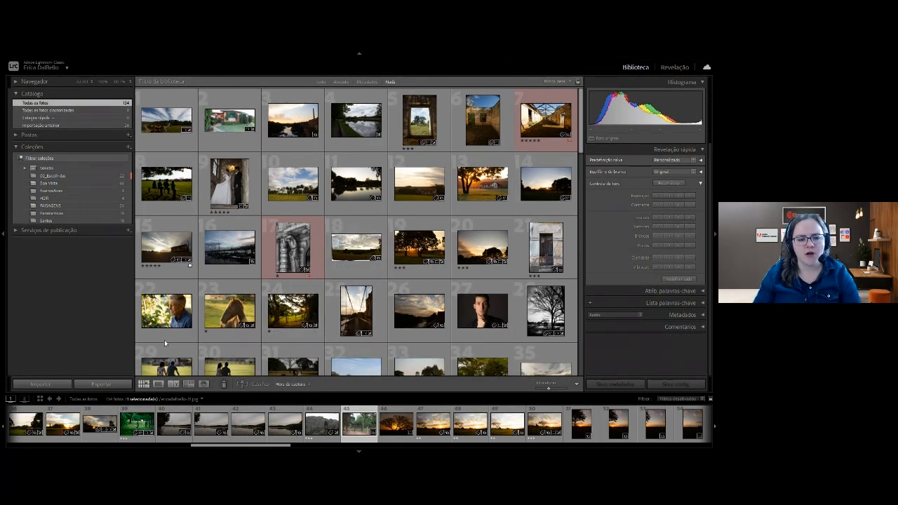
Examine the photos in the Santos, Panorâmicas, HDR, BuenosAires and Boa Vista collections.
{"action": "scroll", "coordinate": [296, 279], "scroll_direction": "down", "scroll_amount": 6}
{"action": "scroll", "coordinate": [295, 277], "scroll_direction": "up", "scroll_amount": 15}
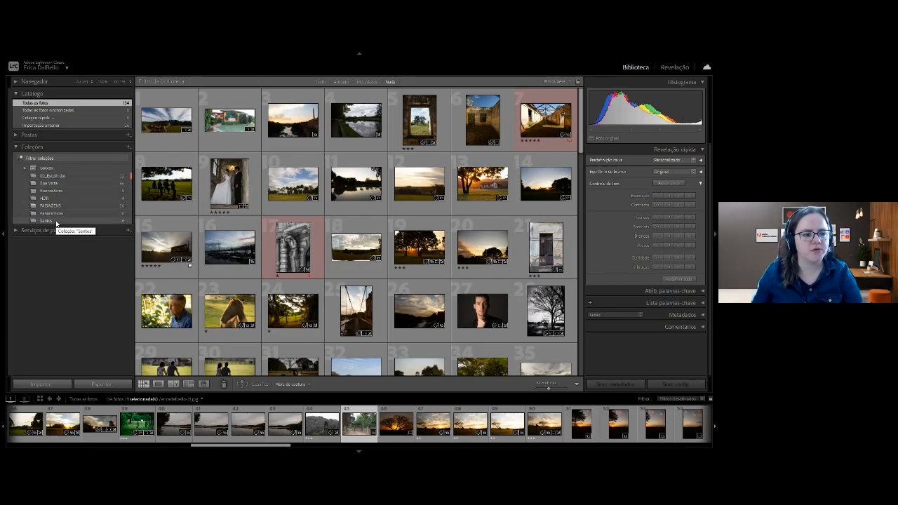
{"action": "left_click", "coordinate": [56, 221]}
{"action": "left_click", "coordinate": [52, 213]}
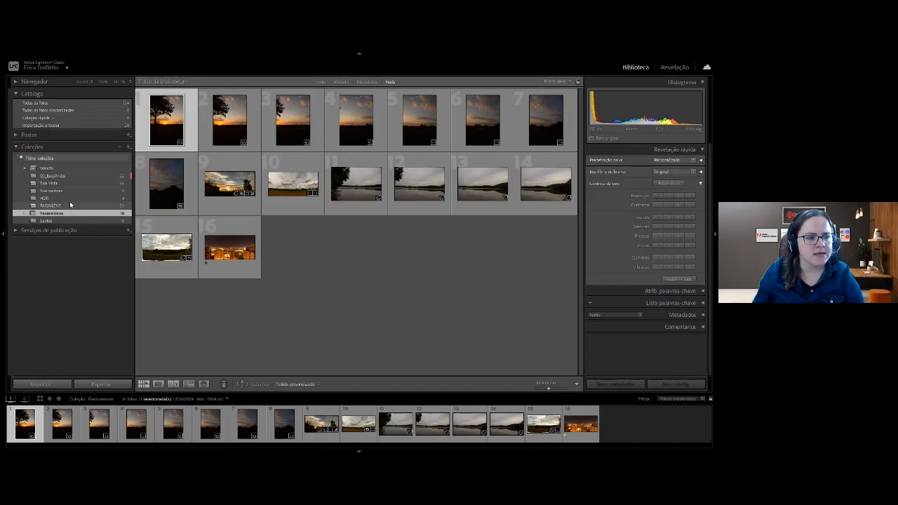
{"action": "left_click", "coordinate": [57, 199]}
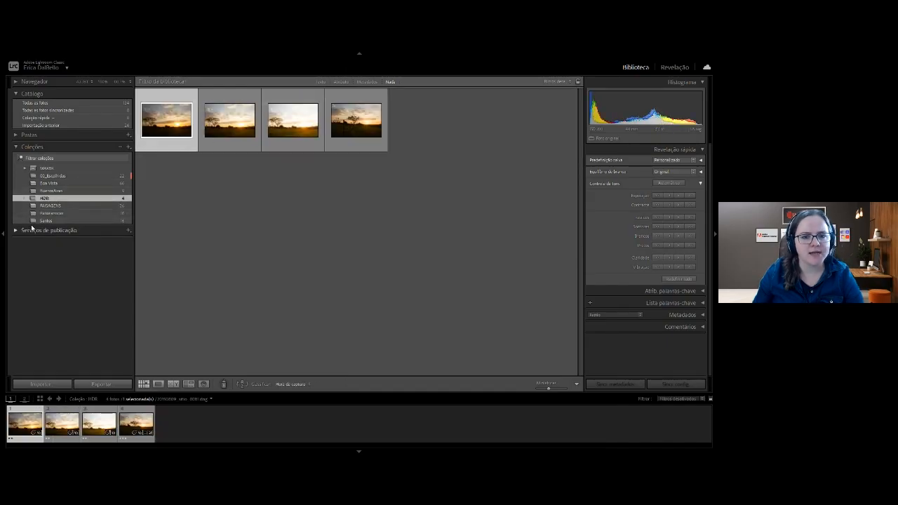
{"action": "left_click", "coordinate": [53, 191]}
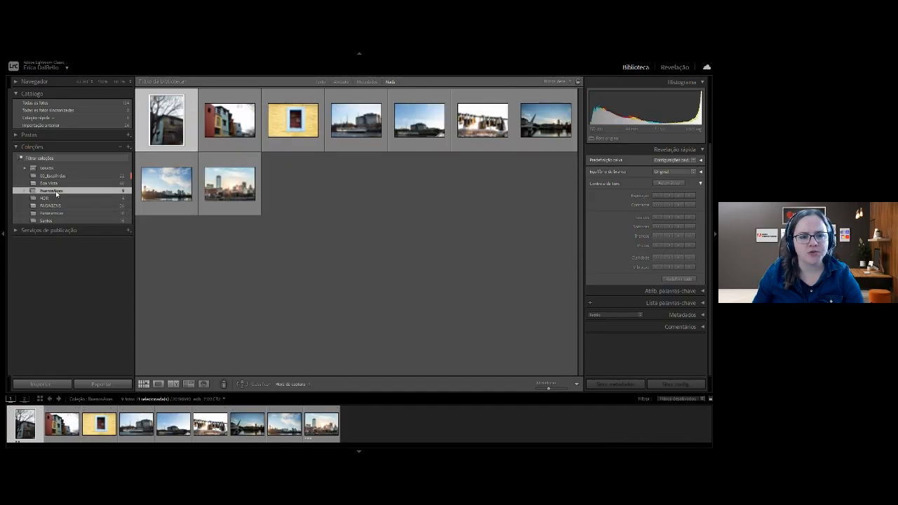
{"action": "left_click", "coordinate": [70, 184]}
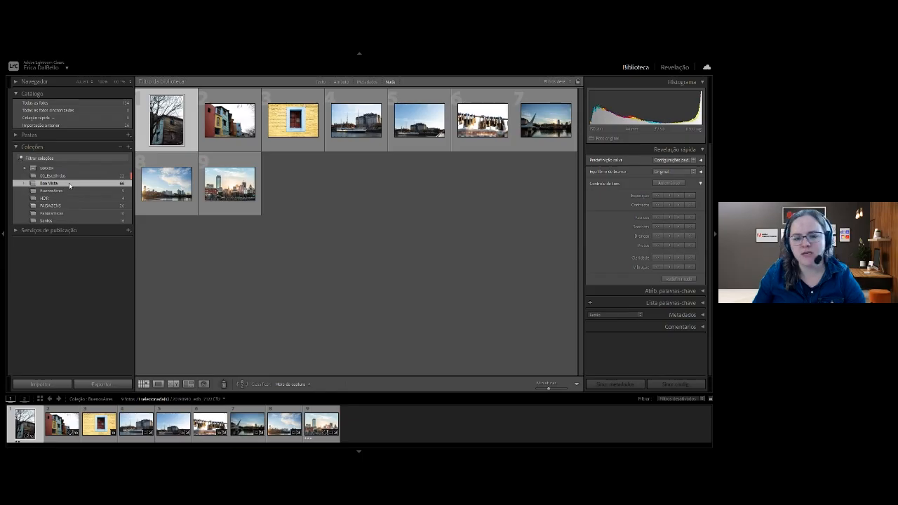
{"action": "scroll", "coordinate": [379, 373], "scroll_direction": "down", "scroll_amount": 5}
{"action": "scroll", "coordinate": [379, 372], "scroll_direction": "up", "scroll_amount": 3}
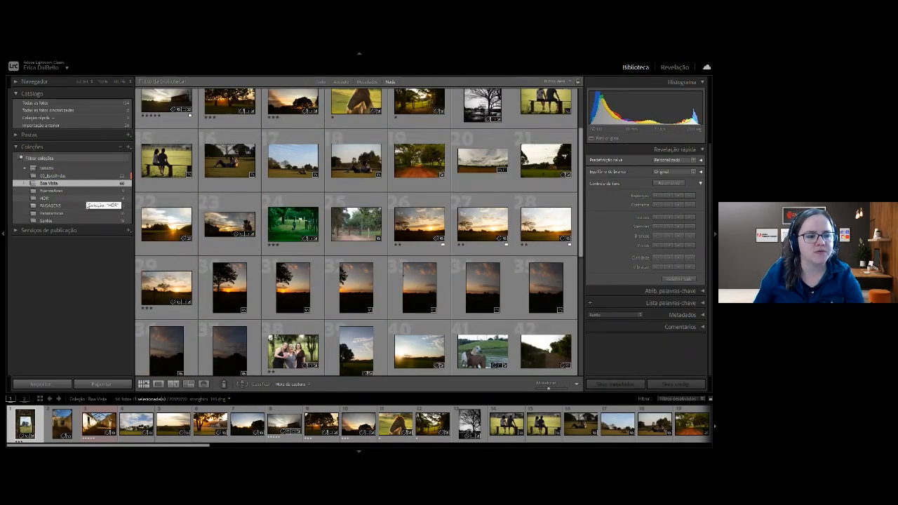
Open the 00_Escolhidas collection and show its first photo, the wooden gate, enlarged in Loupe view.
{"action": "left_click", "coordinate": [78, 175]}
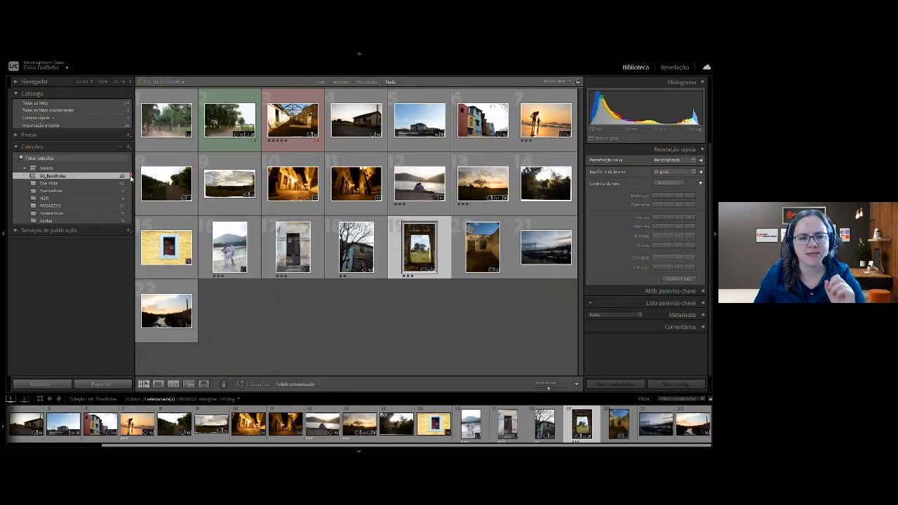
{"action": "left_click", "coordinate": [415, 309]}
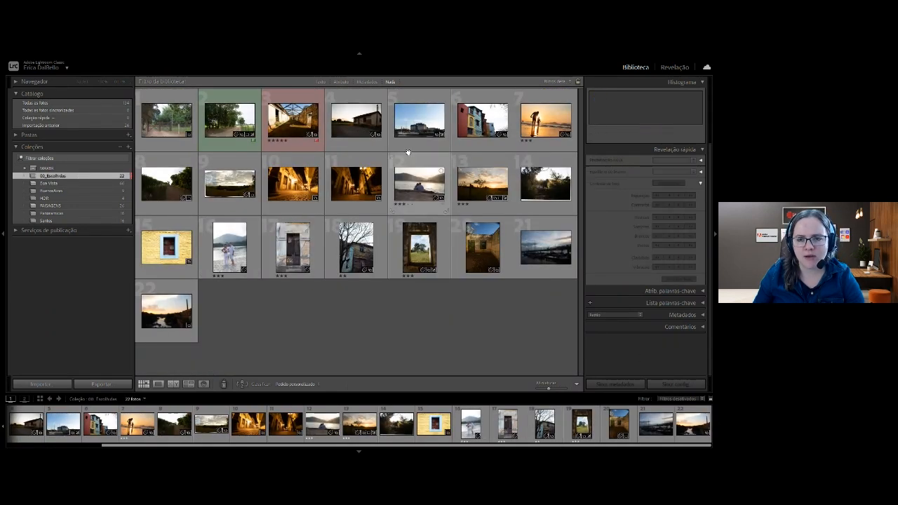
{"action": "left_click", "coordinate": [158, 144]}
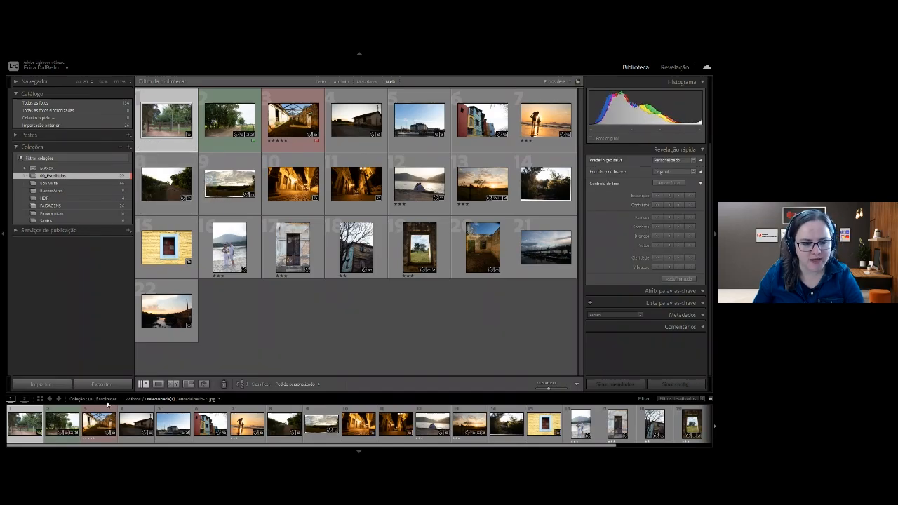
{"action": "left_click", "coordinate": [158, 384]}
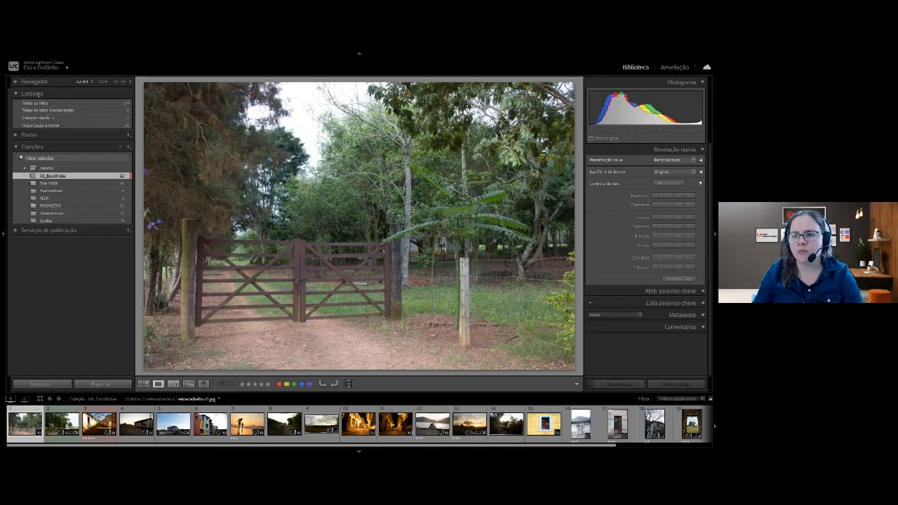
Open the gate photo in the Develop module with the presets and history panels hidden, Basic adjustments expanded and a smaller filmstrip.
{"action": "left_click", "coordinate": [673, 68]}
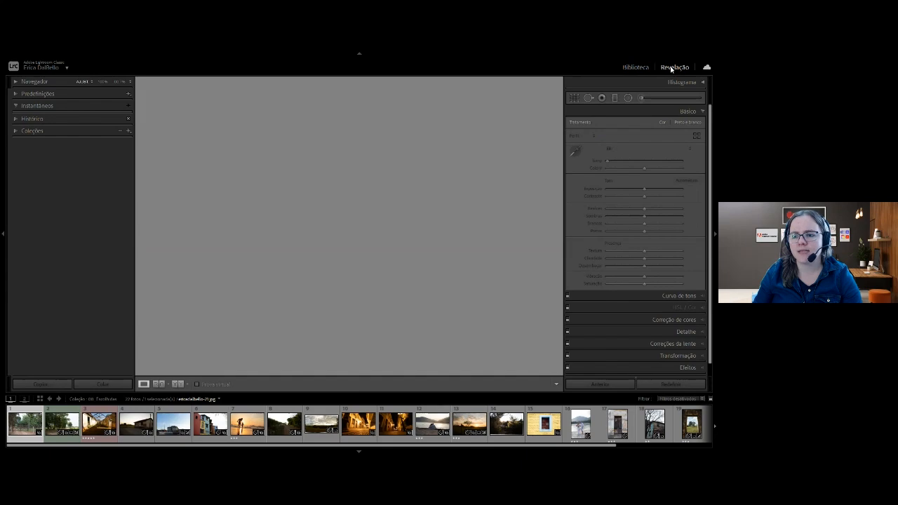
{"action": "left_click", "coordinate": [691, 111]}
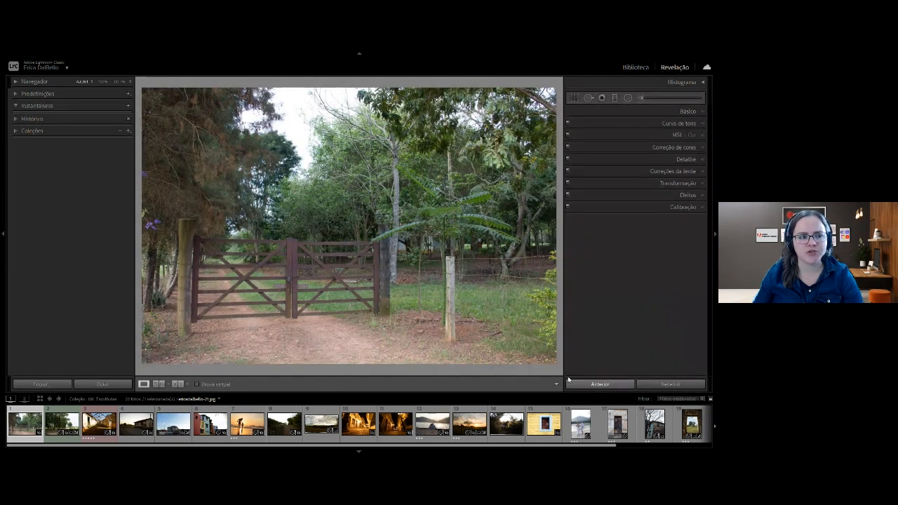
{"action": "left_click", "coordinate": [4, 235]}
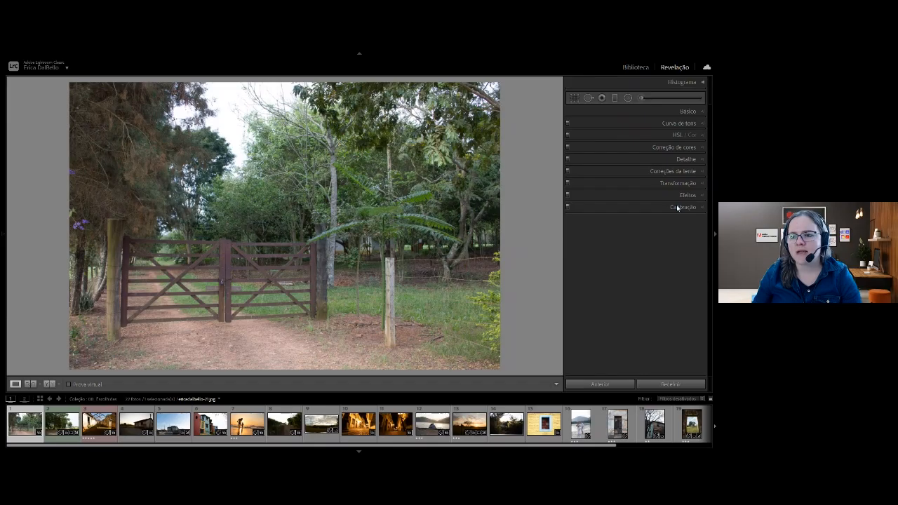
{"action": "left_click", "coordinate": [688, 113]}
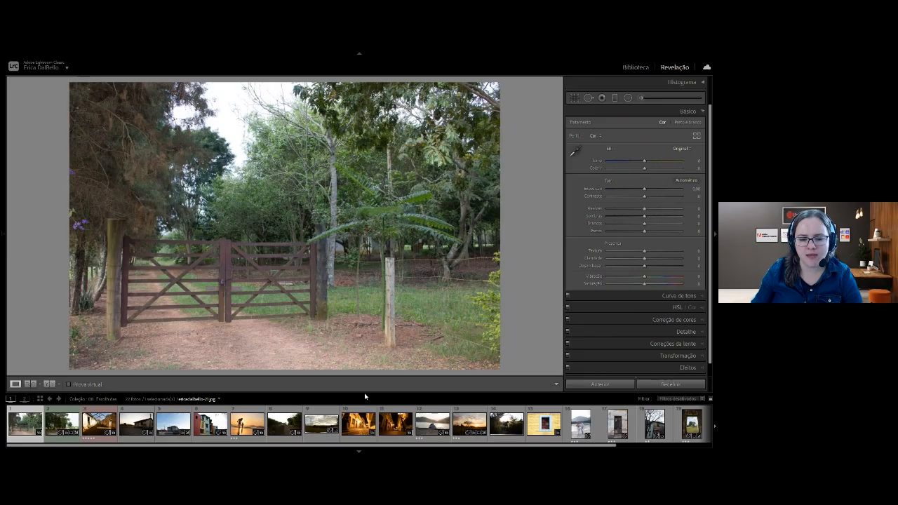
{"action": "left_click_drag", "start_coordinate": [364, 392], "coordinate": [366, 398]}
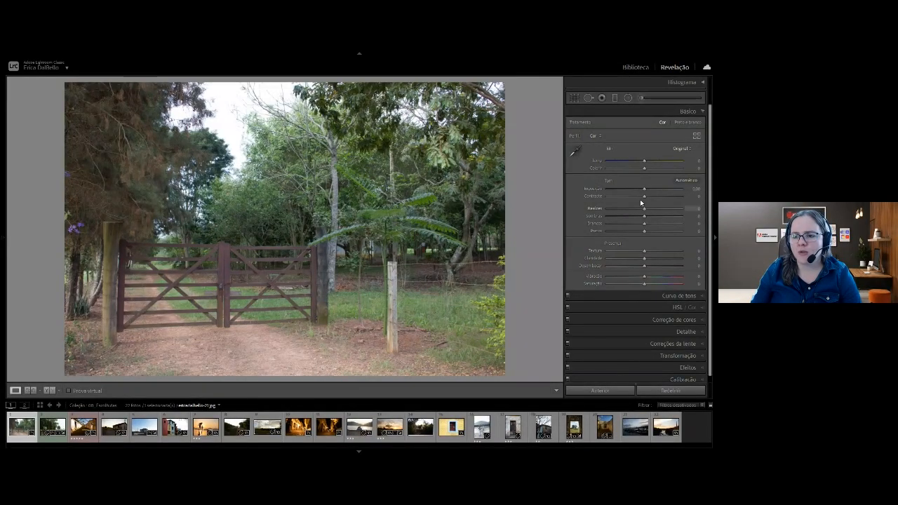
Raise the gate photo's Contrast to about +52 and return to the grid of all catalog photos.
{"action": "left_click_drag", "start_coordinate": [644, 197], "coordinate": [665, 197]}
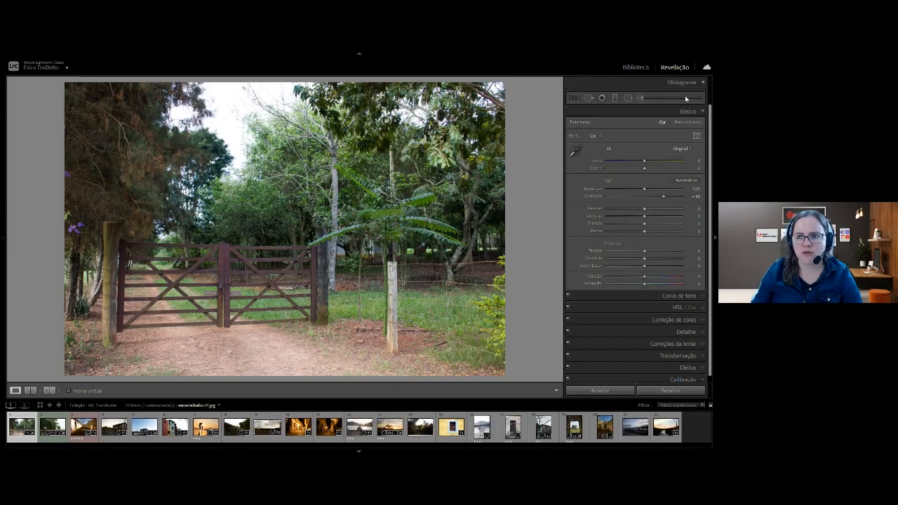
{"action": "left_click", "coordinate": [643, 69]}
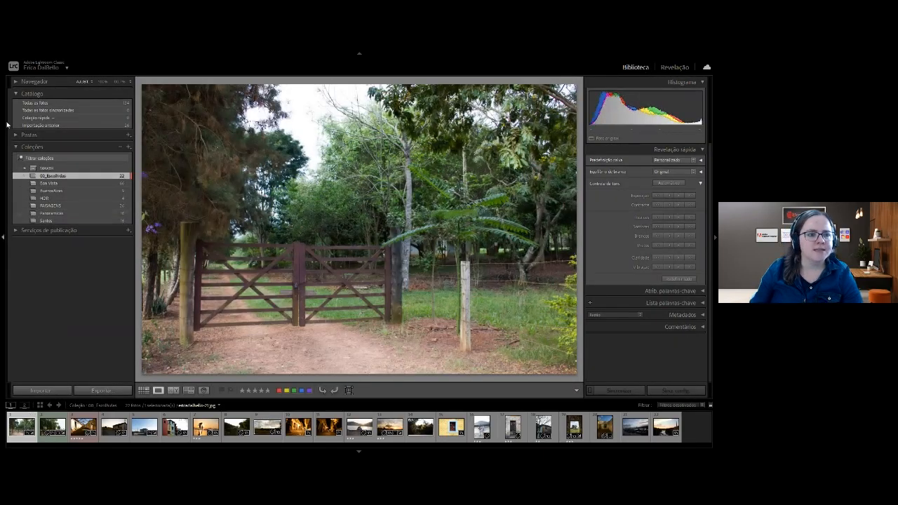
{"action": "key", "text": "g"}
{"action": "left_click", "coordinate": [42, 102]}
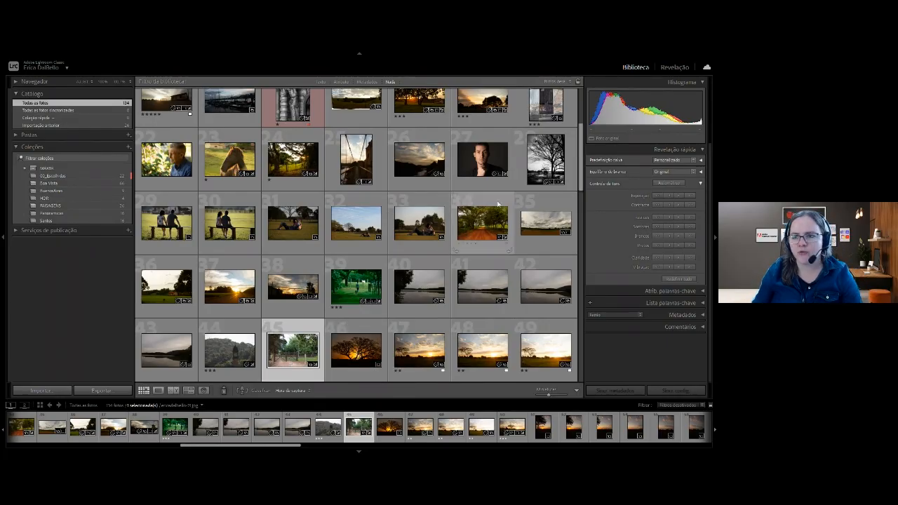
In Develop, adjust the gate photo to Contrast +51, Temperature +6 and Clarity +29.
{"action": "left_click", "coordinate": [674, 67]}
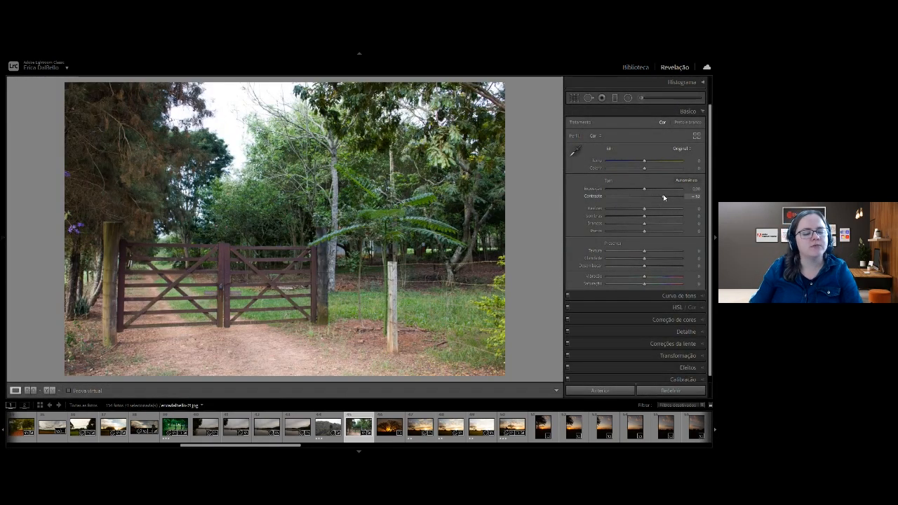
{"action": "left_click_drag", "start_coordinate": [663, 197], "coordinate": [645, 199]}
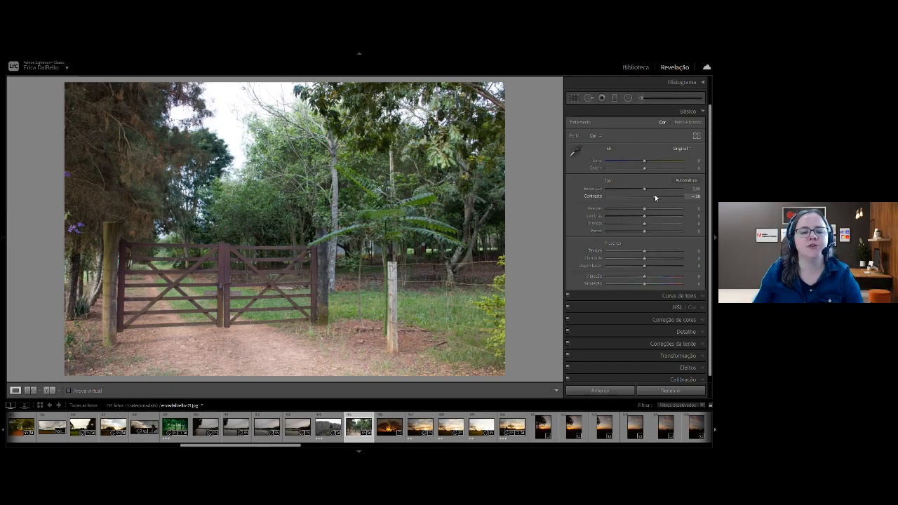
{"action": "left_click_drag", "start_coordinate": [654, 196], "coordinate": [663, 196]}
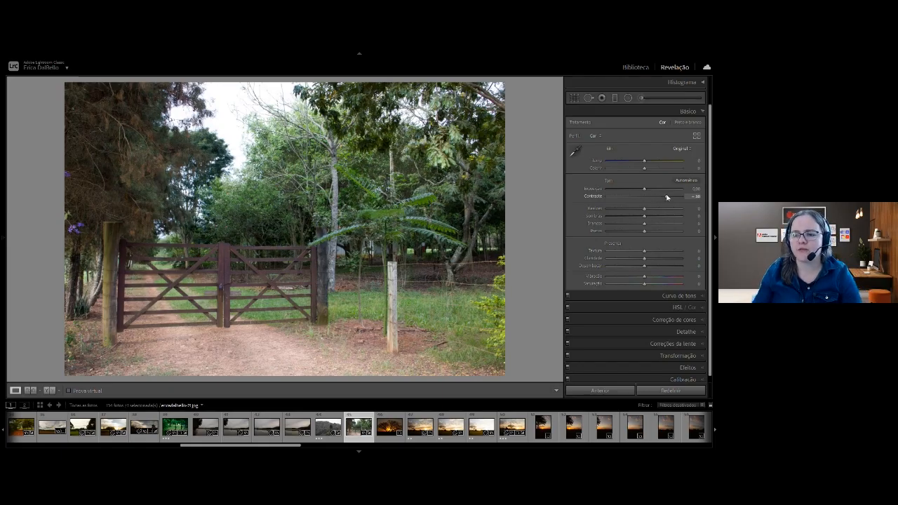
{"action": "left_click_drag", "start_coordinate": [644, 160], "coordinate": [647, 163]}
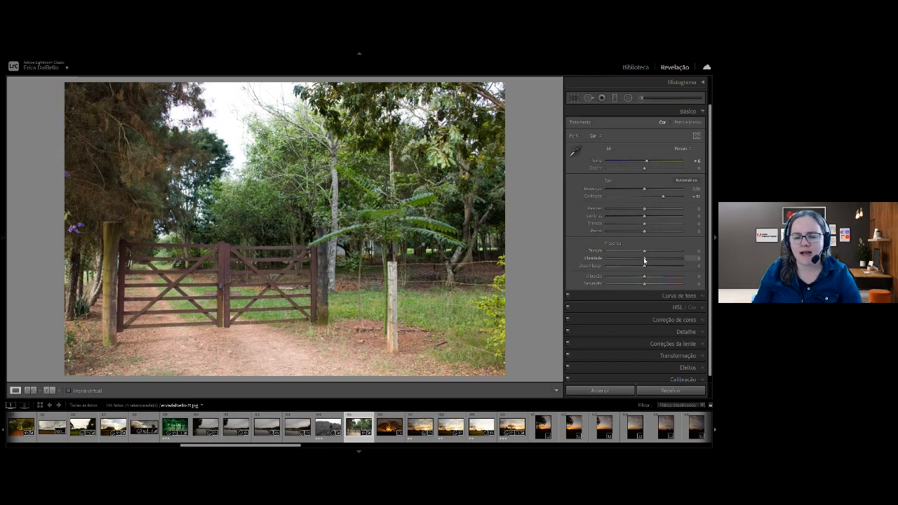
{"action": "left_click_drag", "start_coordinate": [646, 261], "coordinate": [655, 260]}
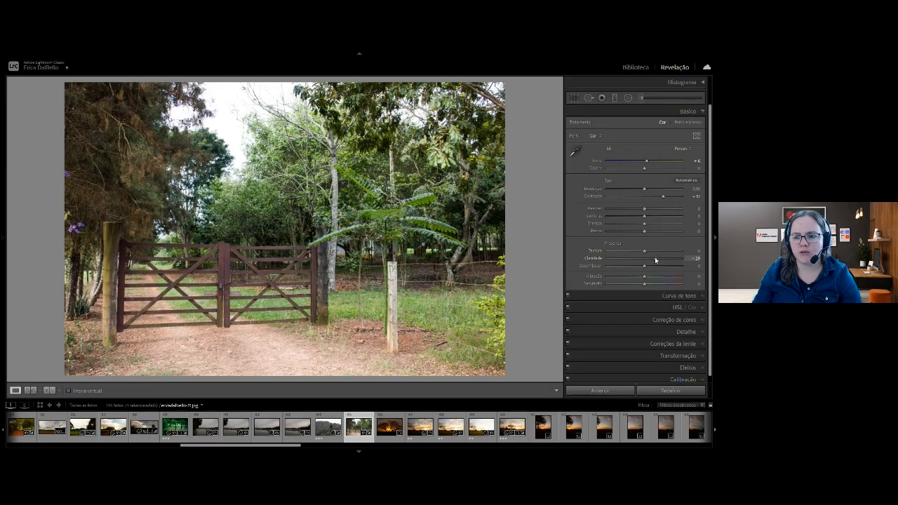
Compare the gate photo before and after the adjustments several times, ending on the edited version.
{"action": "key", "text": "backslash"}
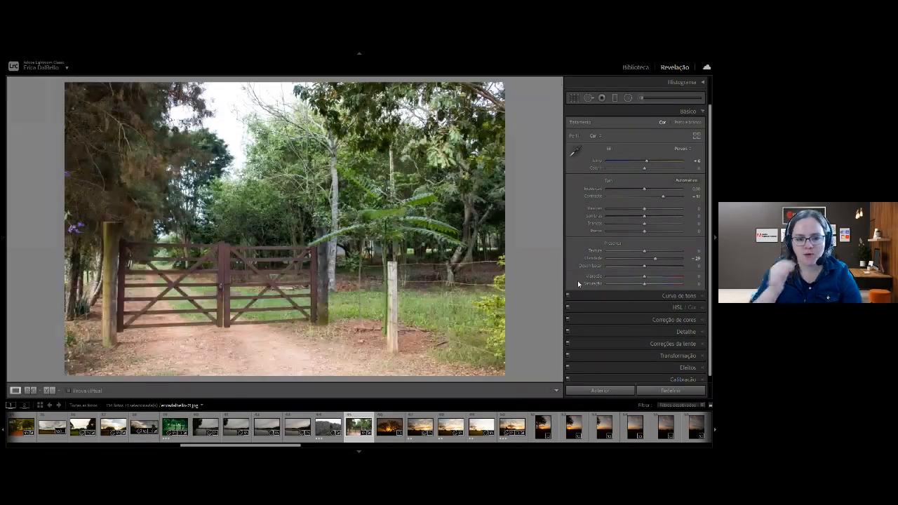
{"action": "key", "text": "backslash"}
{"action": "key", "text": "backslash"}
{"action": "key", "text": "backslash"}
{"action": "key", "text": "backslash"}
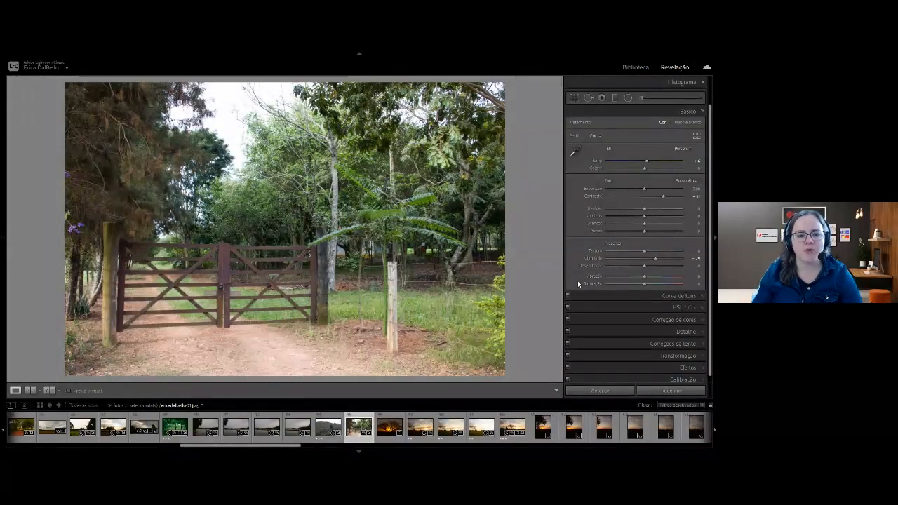
{"action": "key", "text": "backslash"}
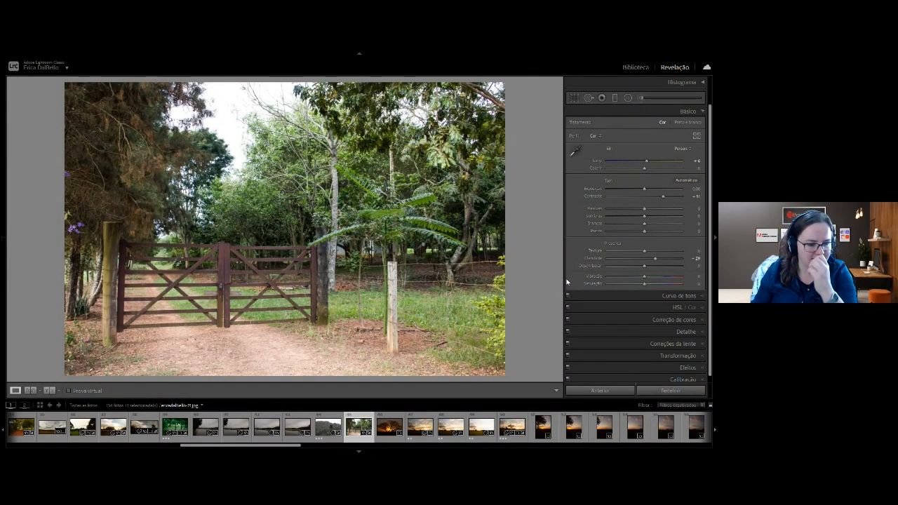
Open the second photo of the 00_Escolhidas collection, the tree-lined dirt road, in Develop with the presets and snapshots panels hidden.
{"action": "key", "text": "g"}
{"action": "left_click", "coordinate": [61, 176]}
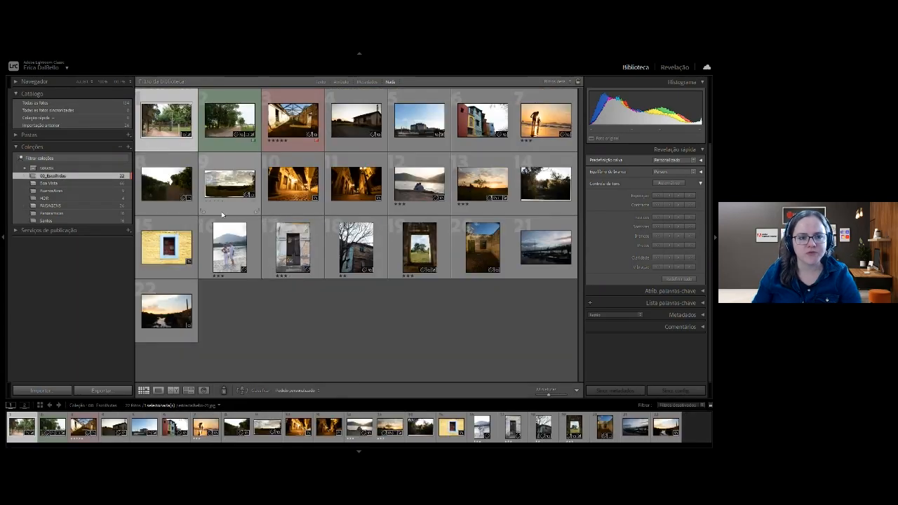
{"action": "left_click", "coordinate": [229, 120]}
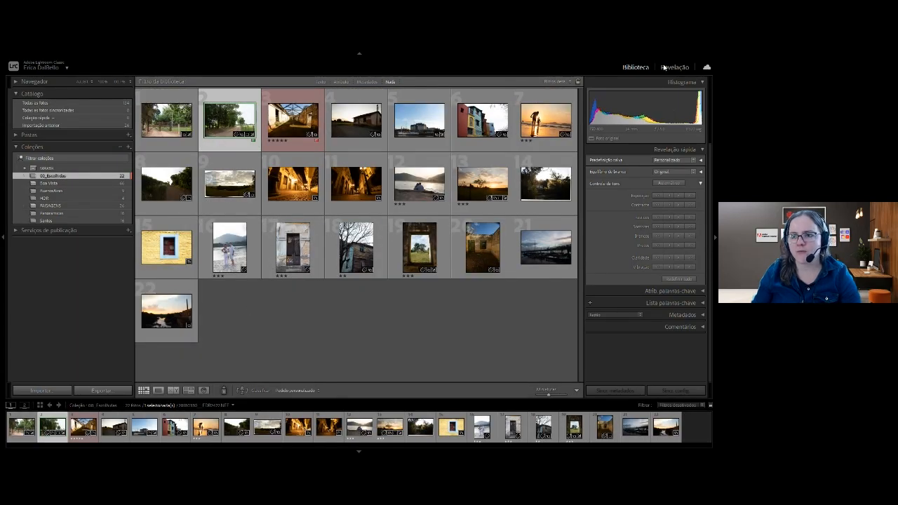
{"action": "key", "text": "d"}
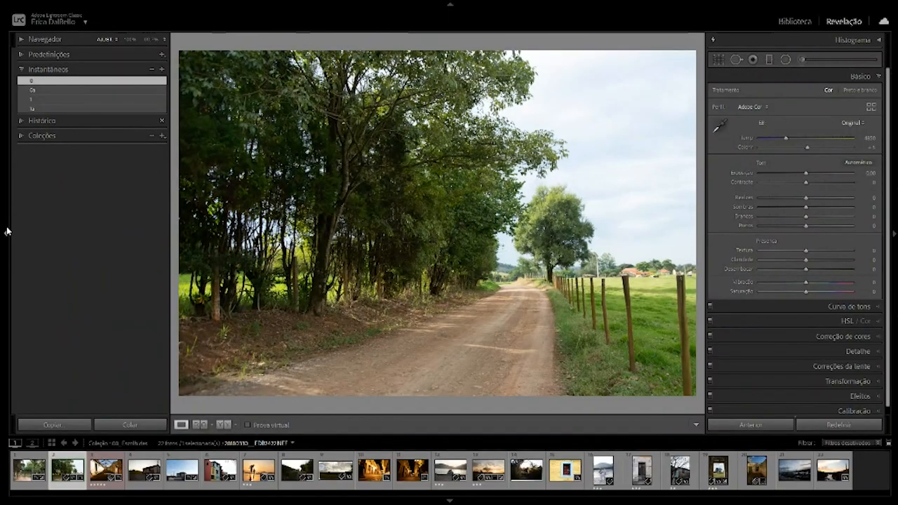
{"action": "left_click", "coordinate": [6, 231]}
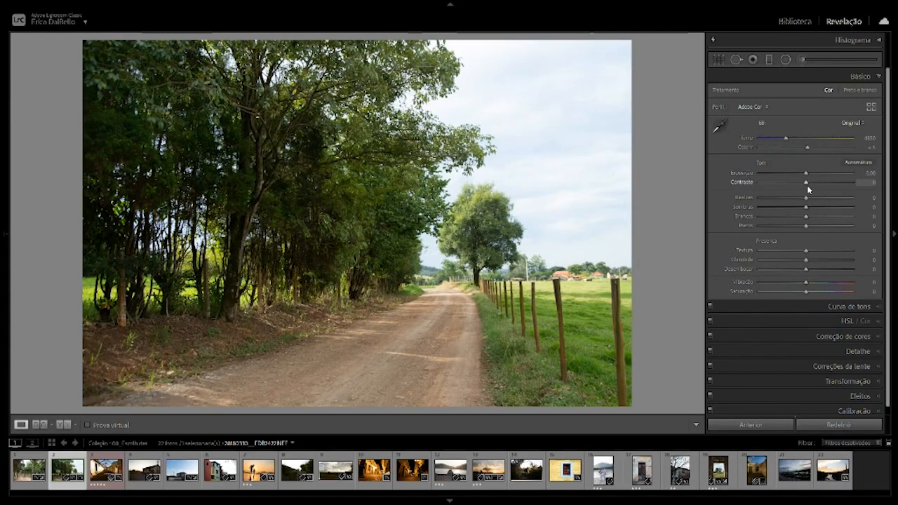
Try a strong Contrast increase on the dirt road photo, and reset Contrast to 0.
{"action": "left_click_drag", "start_coordinate": [805, 182], "coordinate": [844, 187]}
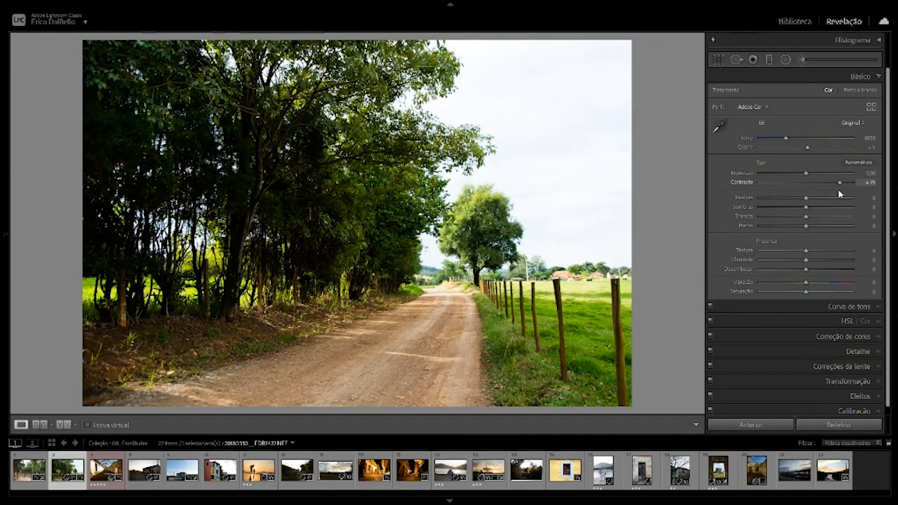
{"action": "left_click_drag", "start_coordinate": [844, 188], "coordinate": [834, 195]}
{"action": "double_click", "coordinate": [834, 192]}
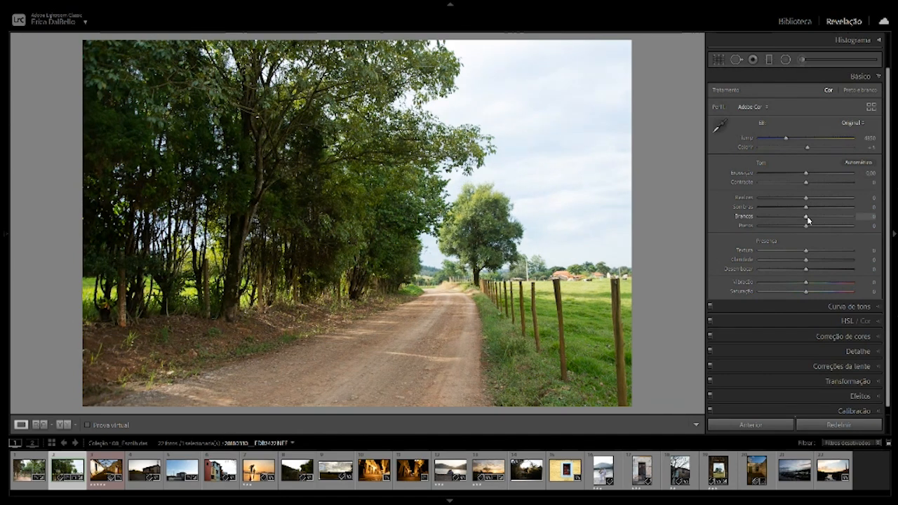
Adjust the dirt road photo to Whites +47, Blacks -20, Temperature 5182, Highlights about -86 and Shadows about +64.
{"action": "left_click_drag", "start_coordinate": [822, 217], "coordinate": [796, 231]}
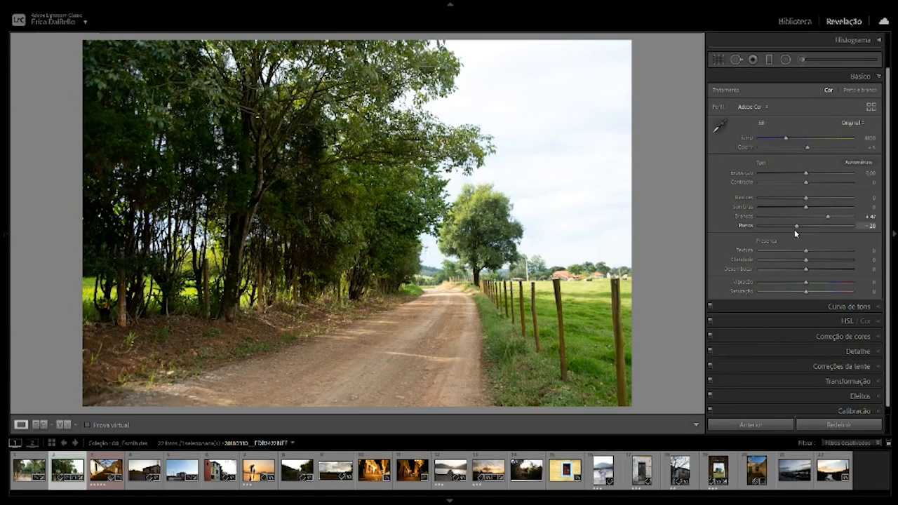
{"action": "left_click_drag", "start_coordinate": [786, 138], "coordinate": [789, 138]}
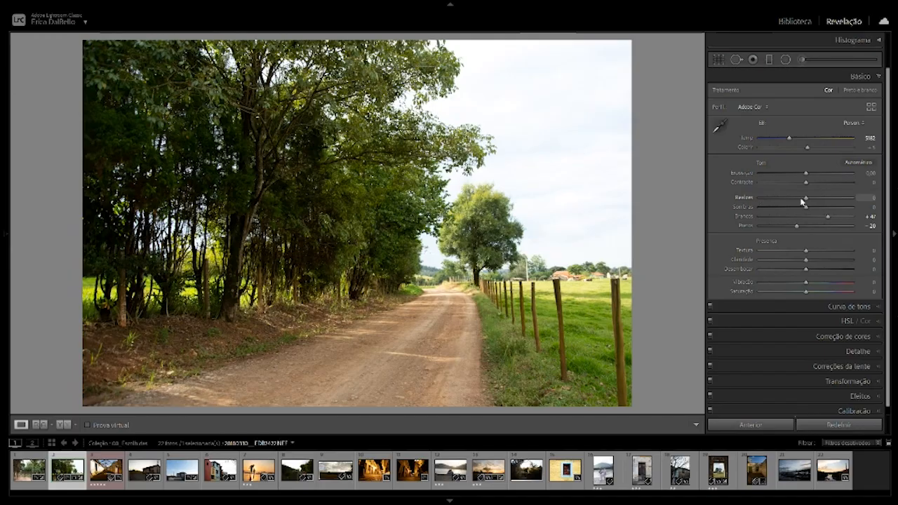
{"action": "left_click_drag", "start_coordinate": [808, 201], "coordinate": [838, 207]}
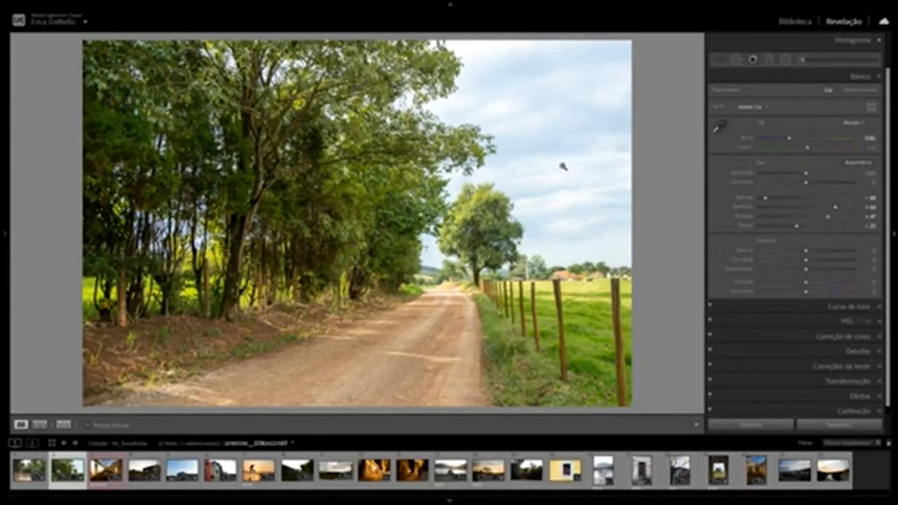
Compare the dirt road photo before and after its adjustments, ending on the edited version.
{"action": "key", "text": "backslash"}
{"action": "key", "text": "backslash"}
{"action": "key", "text": "backslash"}
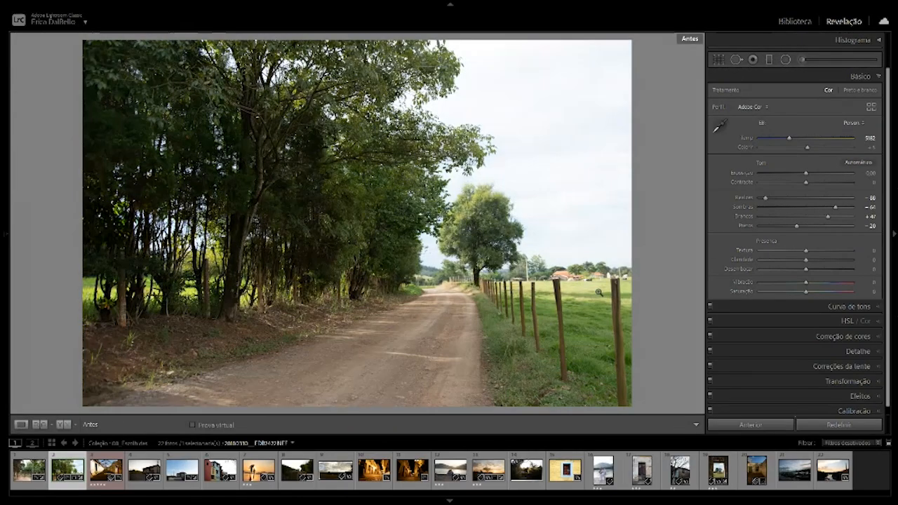
{"action": "key", "text": "backslash"}
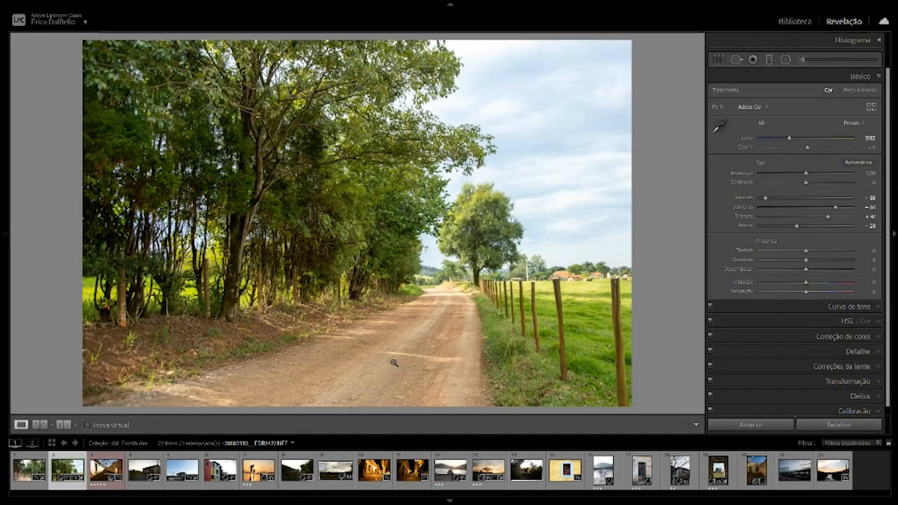
Return to the collection grid and open the fifth photo, the harbor with the sailing ship, in Develop.
{"action": "key", "text": "g"}
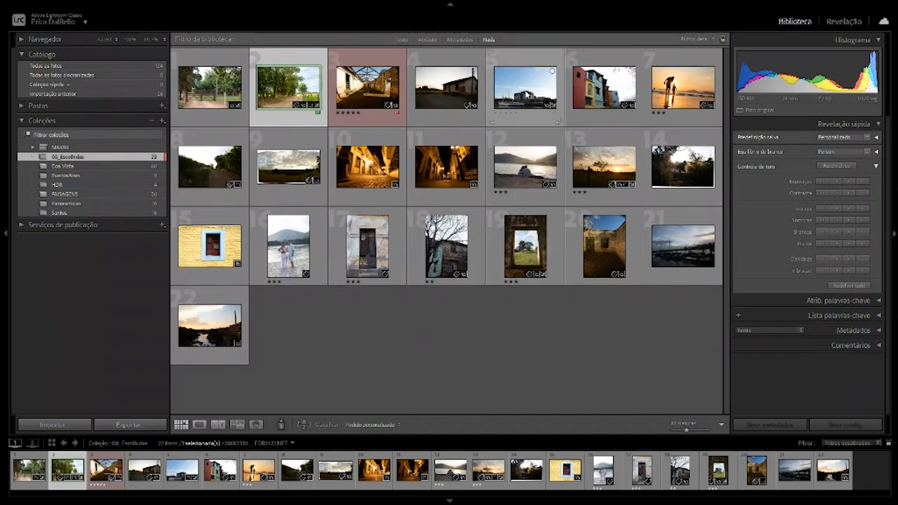
{"action": "left_click", "coordinate": [528, 92]}
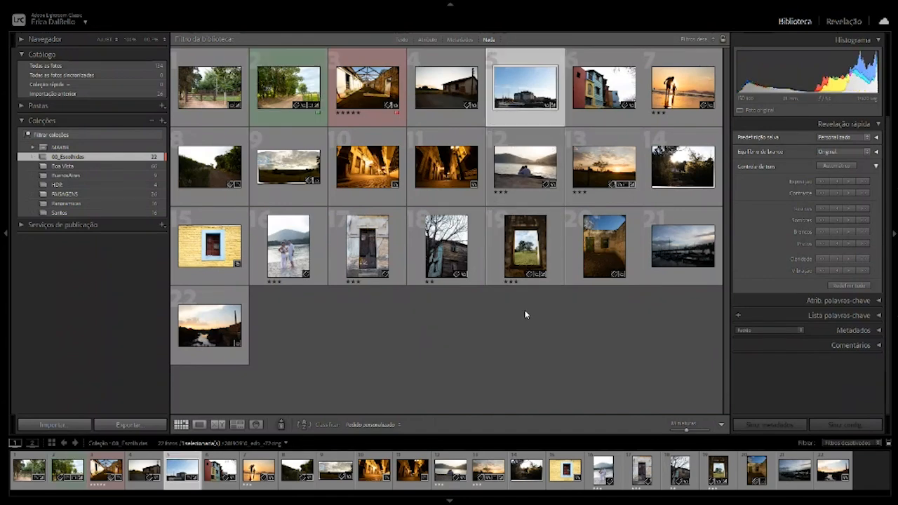
{"action": "key", "text": "d"}
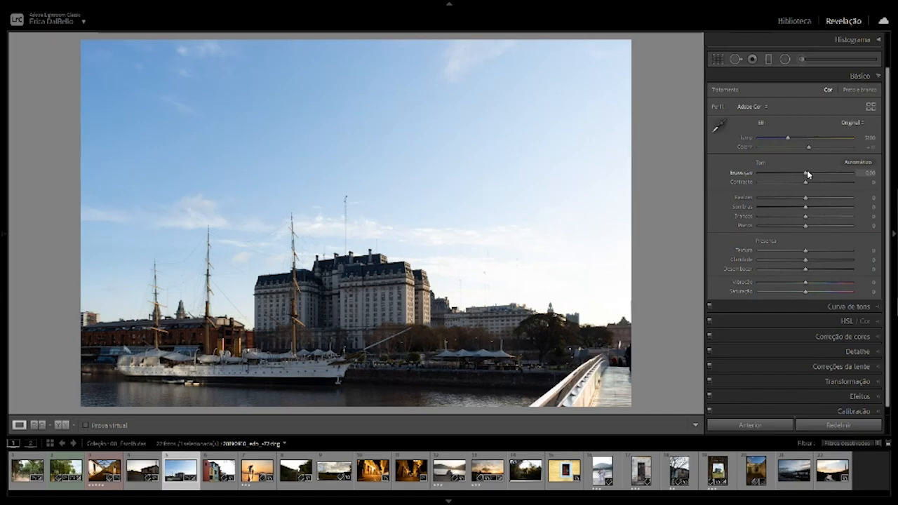
Try the harbor photo's Exposure at -3.64 and at +1.82, and reset it to 0.
{"action": "left_click_drag", "start_coordinate": [806, 172], "coordinate": [789, 179]}
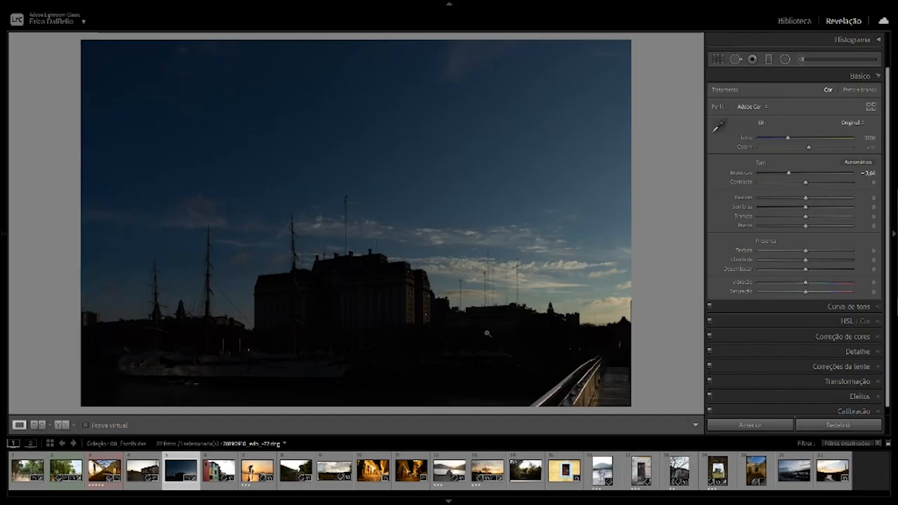
{"action": "left_click_drag", "start_coordinate": [788, 174], "coordinate": [815, 181]}
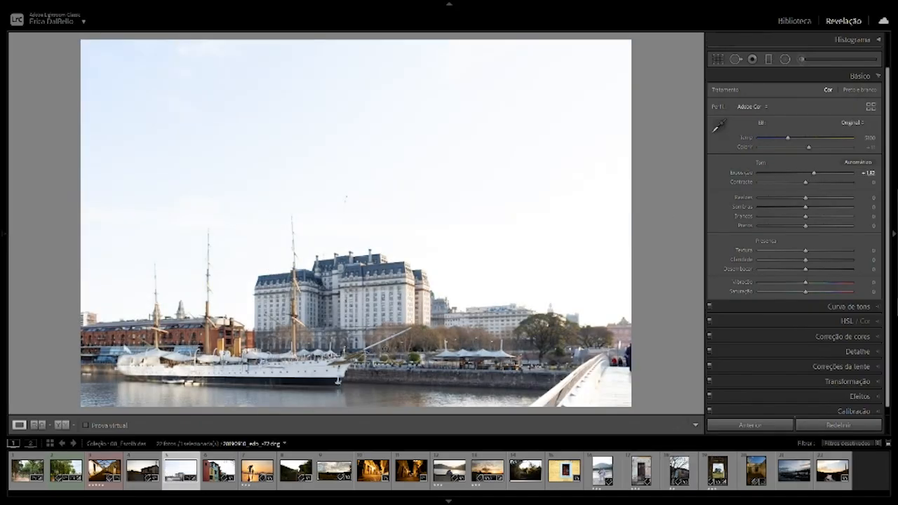
{"action": "double_click", "coordinate": [815, 173]}
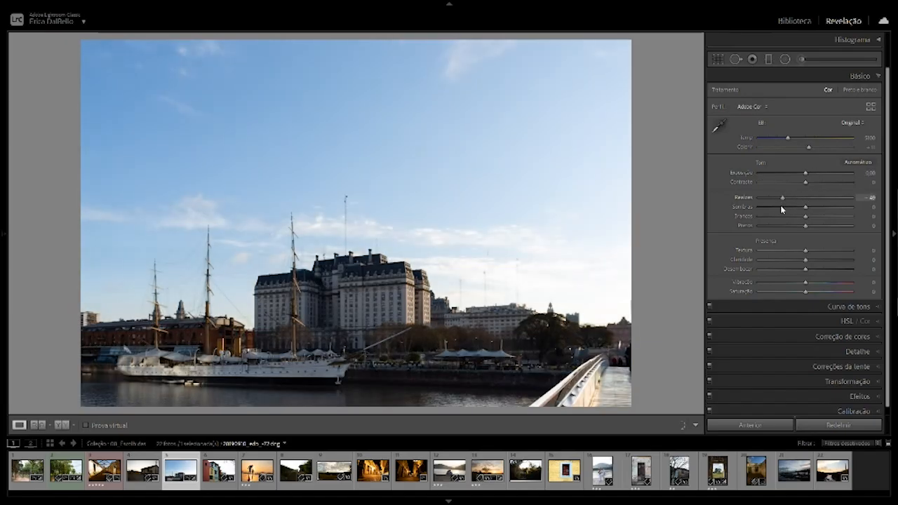
Set the harbor photo's Highlights to -100, Shadows to +48 and Exposure to -0.61.
{"action": "left_click_drag", "start_coordinate": [782, 206], "coordinate": [750, 211]}
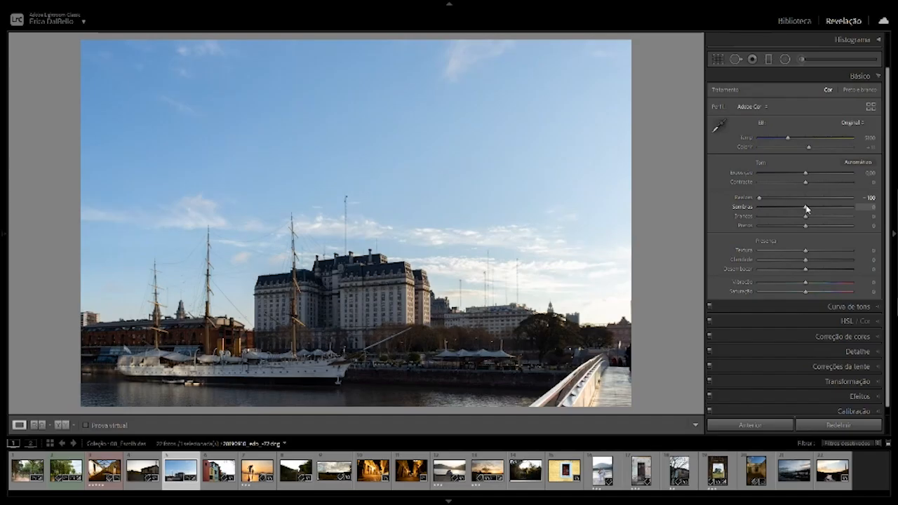
{"action": "left_click_drag", "start_coordinate": [806, 209], "coordinate": [828, 204]}
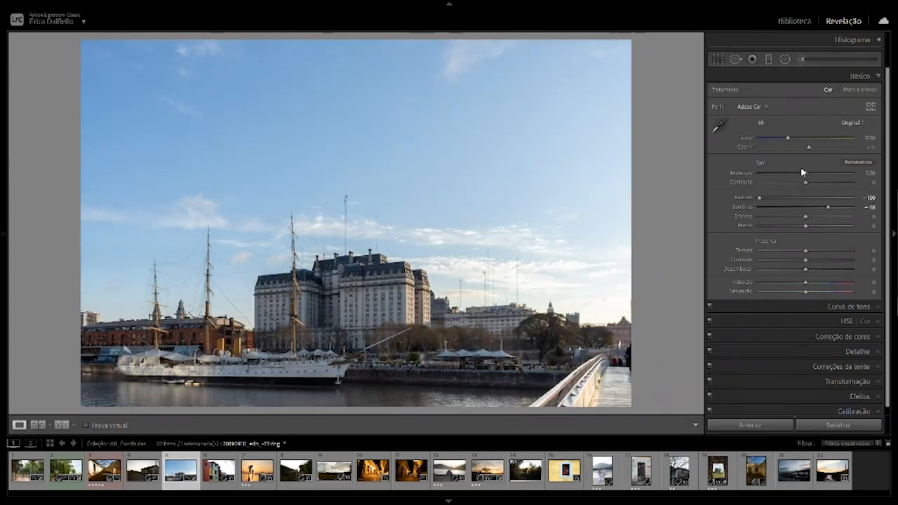
{"action": "left_click_drag", "start_coordinate": [806, 175], "coordinate": [802, 176]}
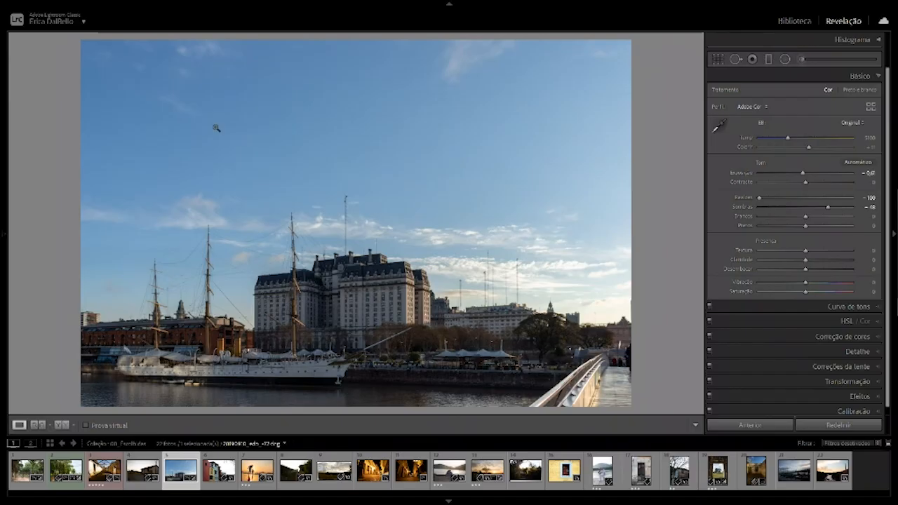
Add a wide elliptical radial filter over the main building and waterfront with Exposure 1.05 and Feather 77.
{"action": "left_click", "coordinate": [786, 59]}
{"action": "left_click_drag", "start_coordinate": [795, 129], "coordinate": [814, 130]}
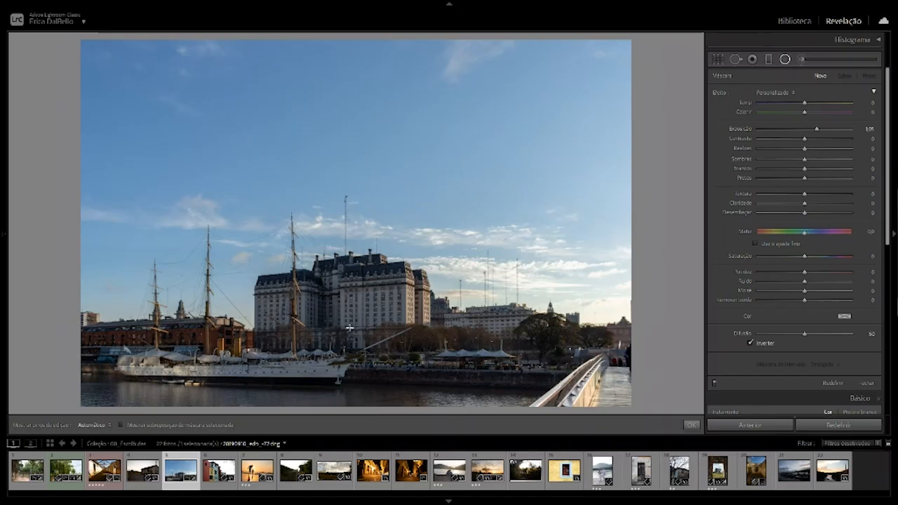
{"action": "left_click_drag", "start_coordinate": [349, 328], "coordinate": [516, 391]}
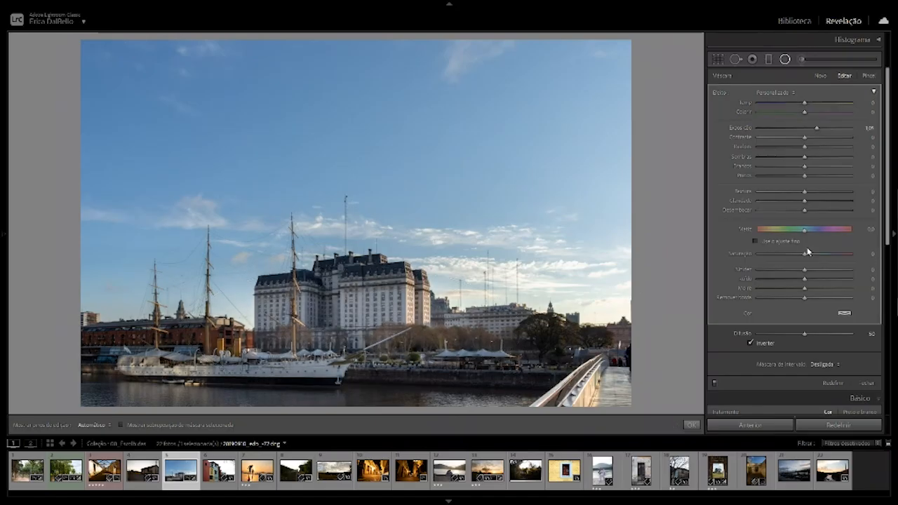
{"action": "left_click_drag", "start_coordinate": [808, 329], "coordinate": [829, 334]}
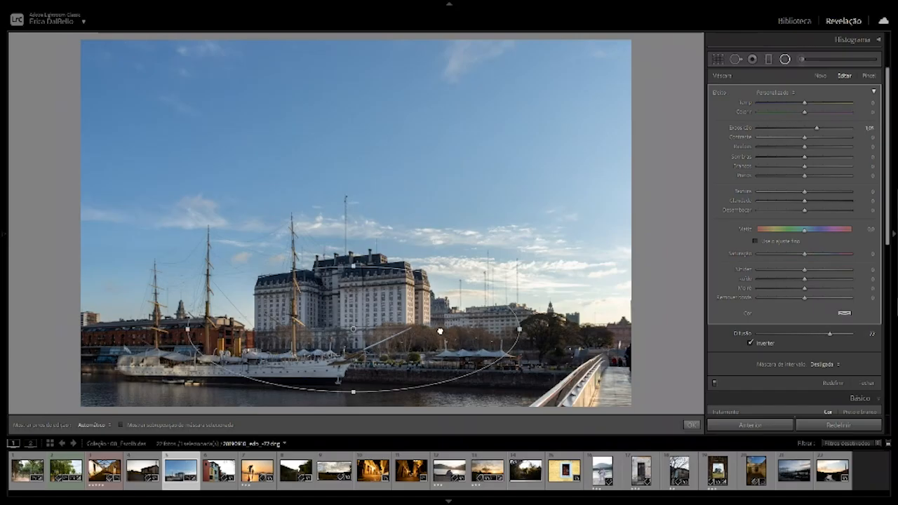
Switch the radial filter off and on repeatedly to compare its effect on the building, leaving it on.
{"action": "left_click", "coordinate": [716, 383]}
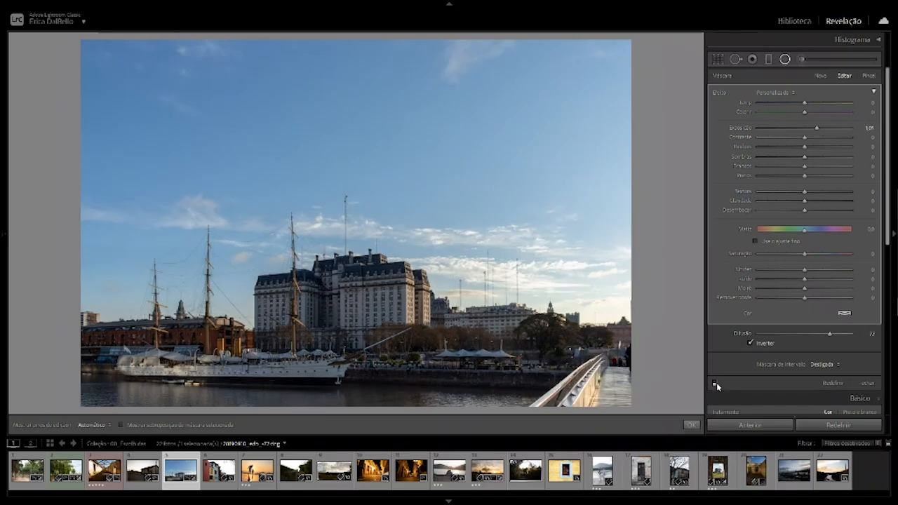
{"action": "left_click", "coordinate": [716, 383]}
{"action": "left_click", "coordinate": [717, 382]}
{"action": "left_click", "coordinate": [716, 383]}
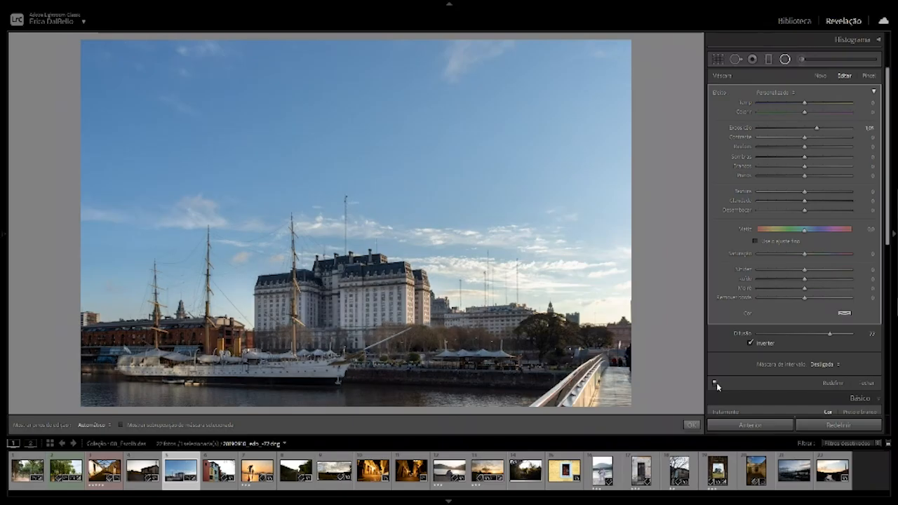
{"action": "left_click", "coordinate": [717, 382]}
{"action": "left_click", "coordinate": [717, 383]}
{"action": "left_click", "coordinate": [717, 382]}
{"action": "left_click", "coordinate": [716, 382]}
{"action": "left_click", "coordinate": [717, 382]}
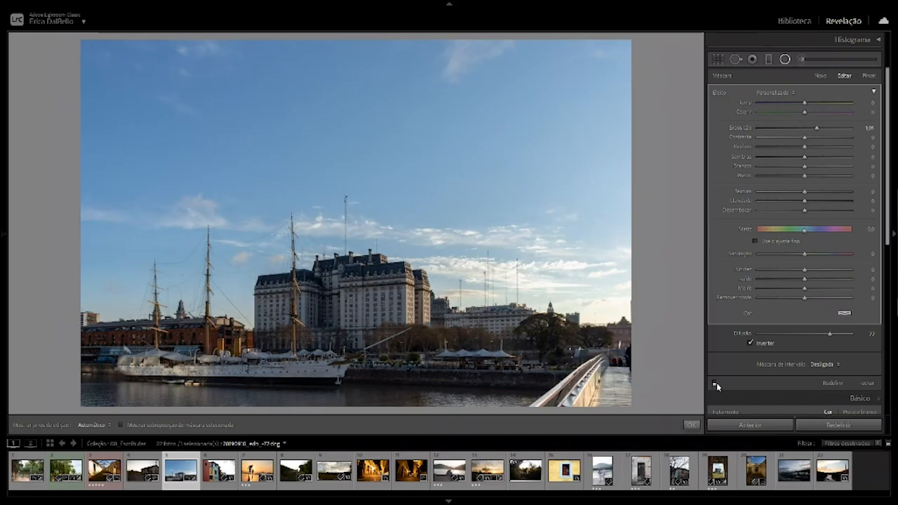
{"action": "left_click", "coordinate": [716, 383]}
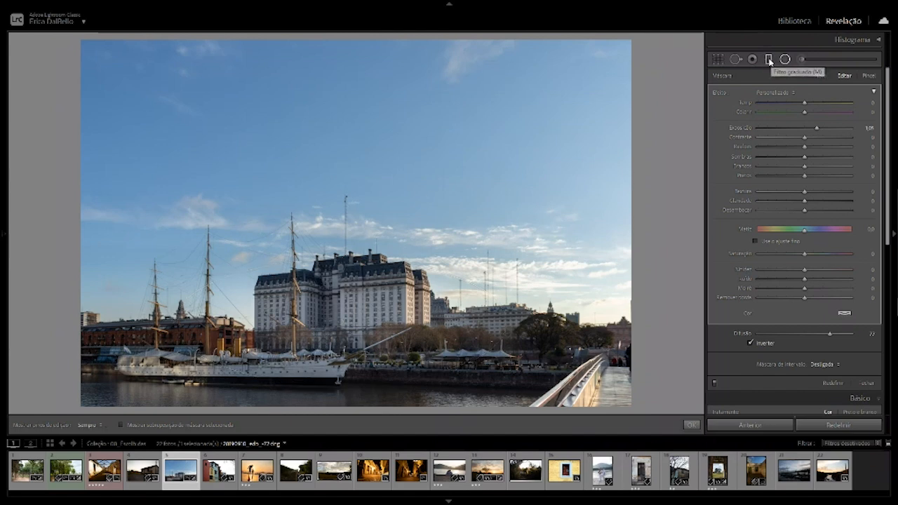
Add a graduated filter from the top of the sky down to the building's roof with Exposure -0.49.
{"action": "left_click", "coordinate": [769, 60]}
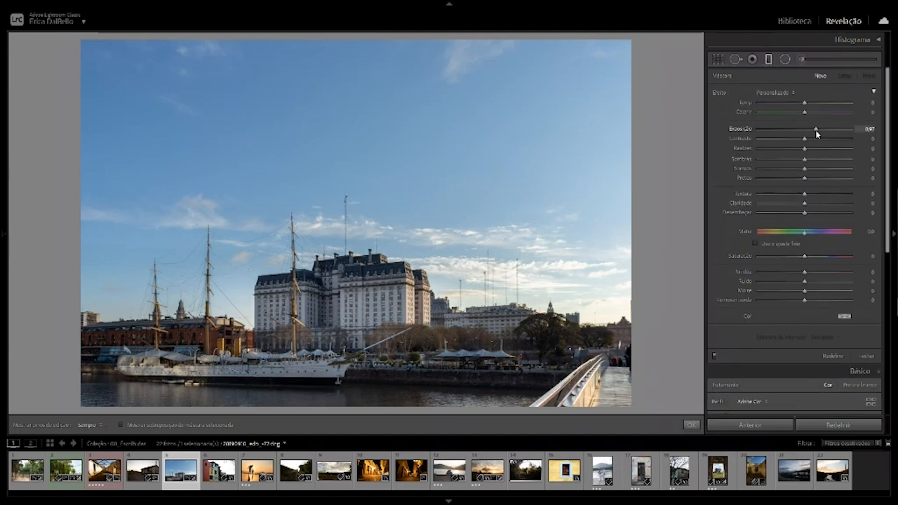
{"action": "left_click_drag", "start_coordinate": [799, 135], "coordinate": [796, 135]}
{"action": "left_click_drag", "start_coordinate": [325, 43], "coordinate": [333, 258]}
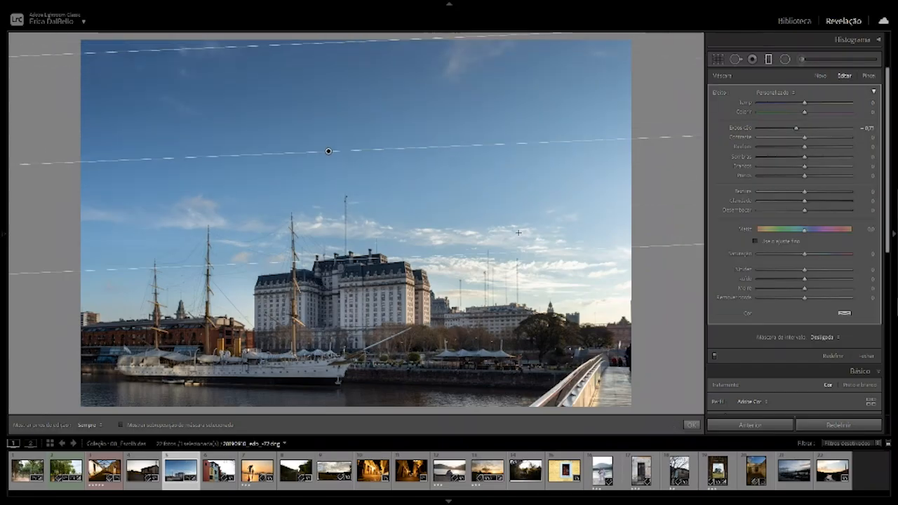
{"action": "mouse_move", "coordinate": [796, 130]}
{"action": "left_mouse_down"}
{"action": "mouse_move", "coordinate": [780, 130]}
{"action": "mouse_move", "coordinate": [799, 131]}
{"action": "left_mouse_up"}
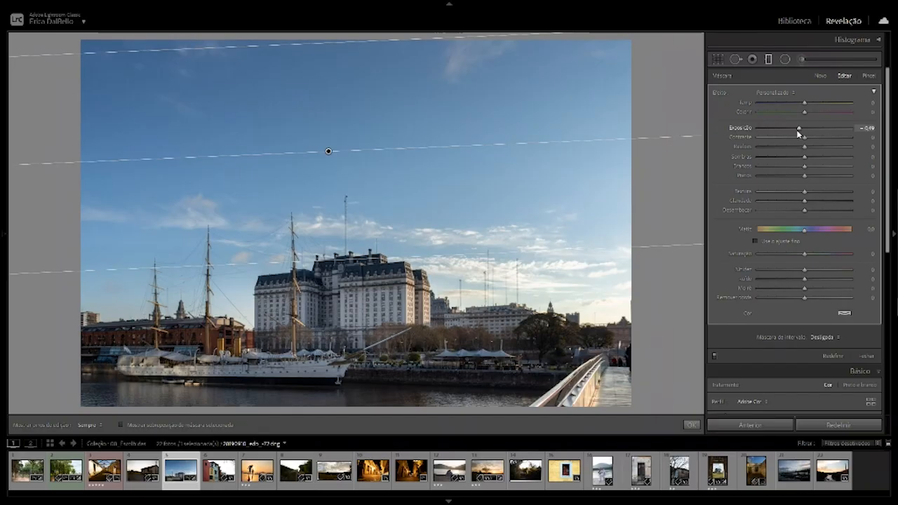
Compare the sky with the graduated filter off and on several times, and close the filter settings with it on.
{"action": "left_click", "coordinate": [715, 358]}
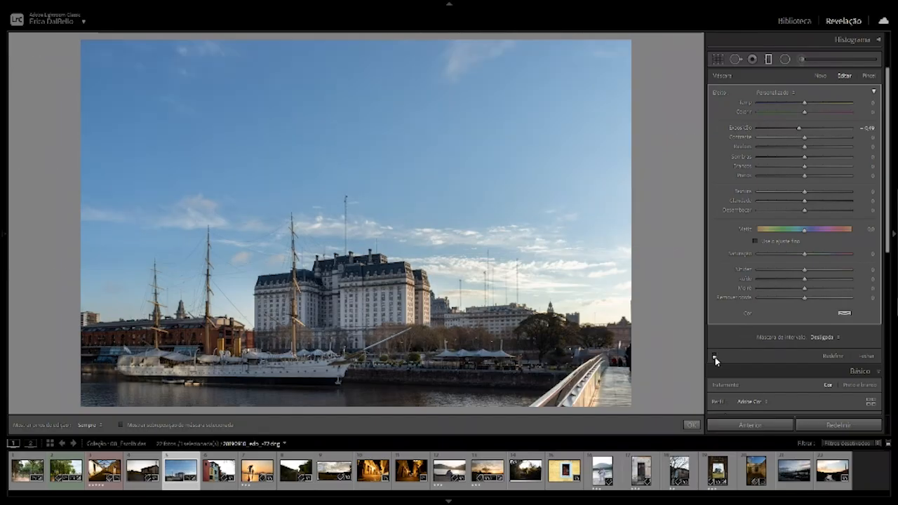
{"action": "left_click", "coordinate": [715, 357]}
{"action": "left_click", "coordinate": [715, 357]}
{"action": "left_click", "coordinate": [715, 357]}
{"action": "left_click", "coordinate": [715, 357]}
{"action": "left_click", "coordinate": [715, 357]}
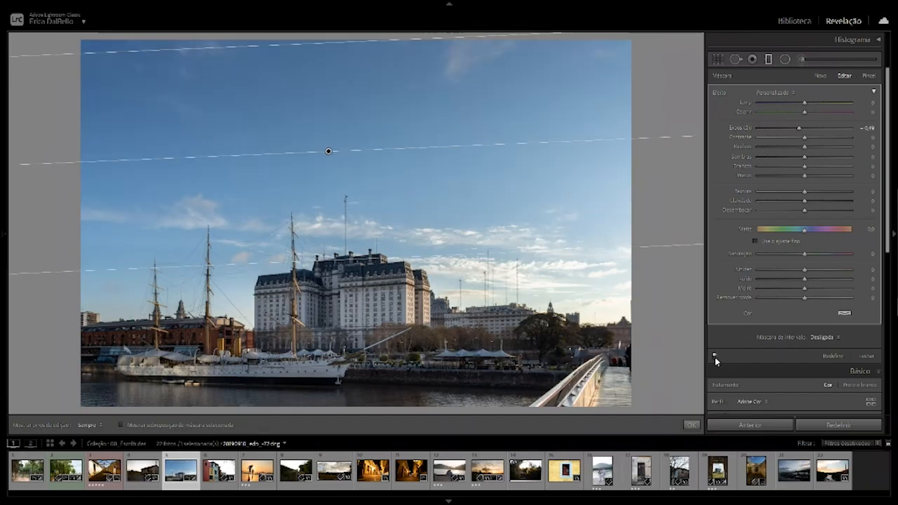
{"action": "left_click", "coordinate": [716, 358]}
{"action": "left_click", "coordinate": [716, 358]}
{"action": "left_click", "coordinate": [715, 357]}
{"action": "left_click", "coordinate": [715, 357]}
{"action": "left_click", "coordinate": [868, 355]}
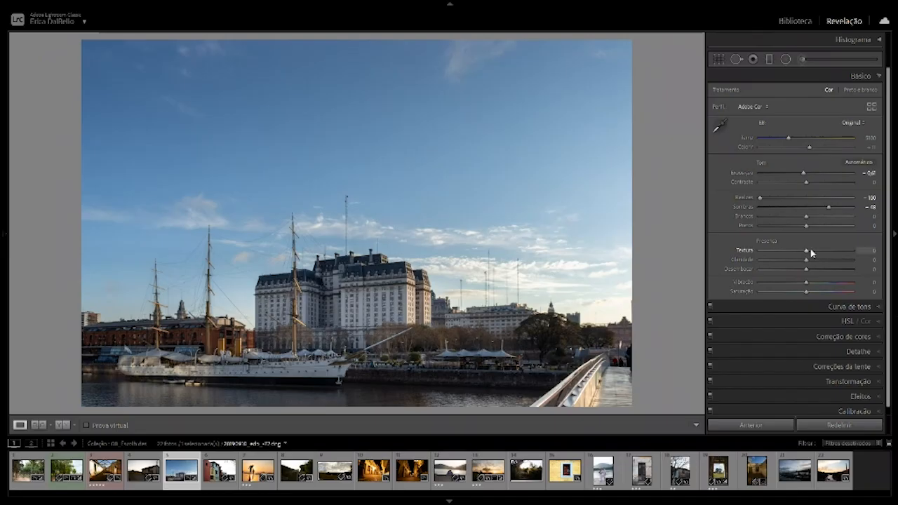
Set the harbor photo's Clarity to +16 and Vibrance to +28, and compare the photo before and after.
{"action": "left_click_drag", "start_coordinate": [808, 261], "coordinate": [816, 260]}
{"action": "left_click_drag", "start_coordinate": [808, 282], "coordinate": [820, 285]}
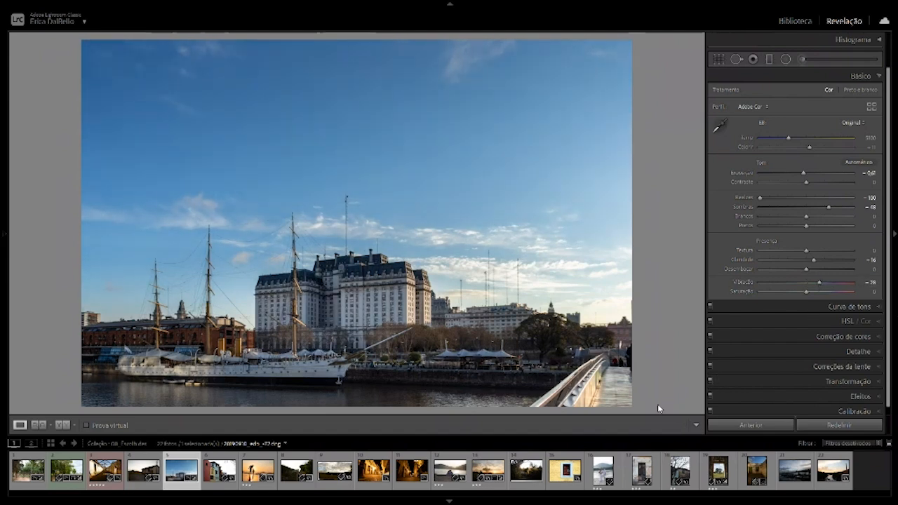
{"action": "key", "text": "backslash"}
{"action": "key", "text": "backslash"}
Brighten the white ship's hull by painting over it with the Adjustment Brush at Exposure 0.49, with edit pins hidden.
{"action": "left_click", "coordinate": [803, 60]}
{"action": "left_click_drag", "start_coordinate": [805, 129], "coordinate": [812, 131]}
{"action": "key", "text": "h"}
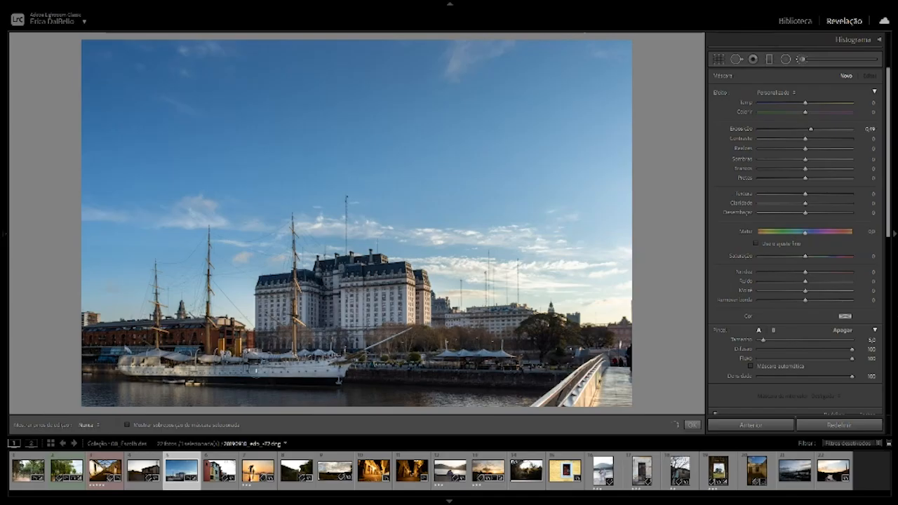
{"action": "mouse_move", "coordinate": [257, 371]}
{"action": "left_mouse_down"}
{"action": "mouse_move", "coordinate": [309, 370]}
{"action": "mouse_move", "coordinate": [172, 369]}
{"action": "mouse_move", "coordinate": [299, 368]}
{"action": "mouse_move", "coordinate": [217, 379]}
{"action": "left_mouse_up"}
{"action": "left_click", "coordinate": [139, 365]}
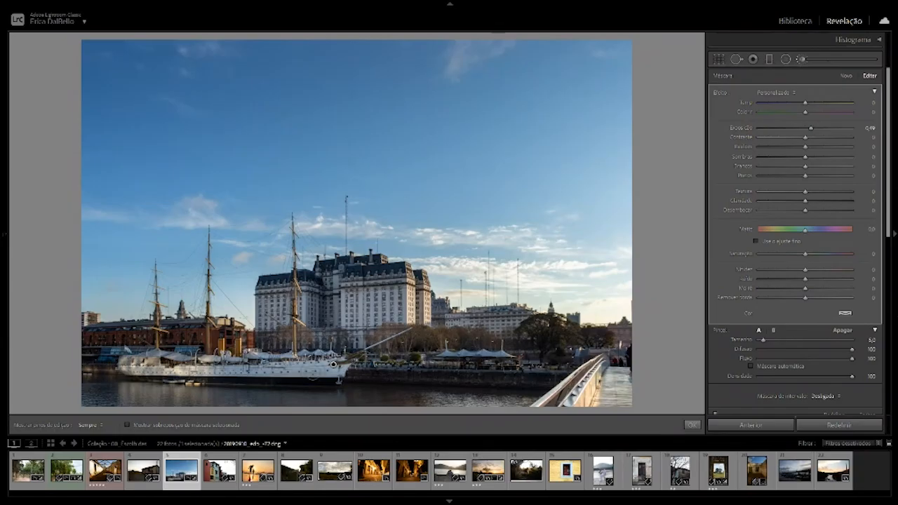
Toggle the display of the brush's edit pin on the ship, ending with it shown.
{"action": "key", "text": "h"}
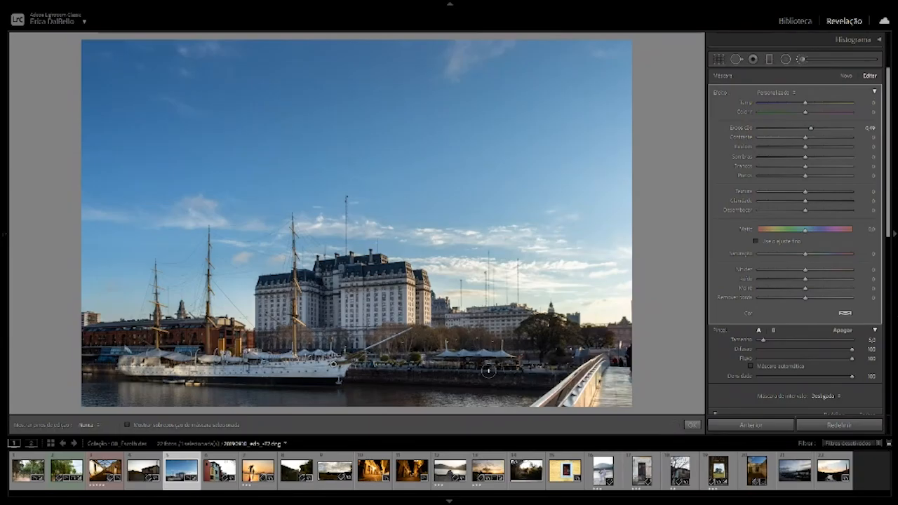
{"action": "key", "text": "h"}
{"action": "key", "text": "h"}
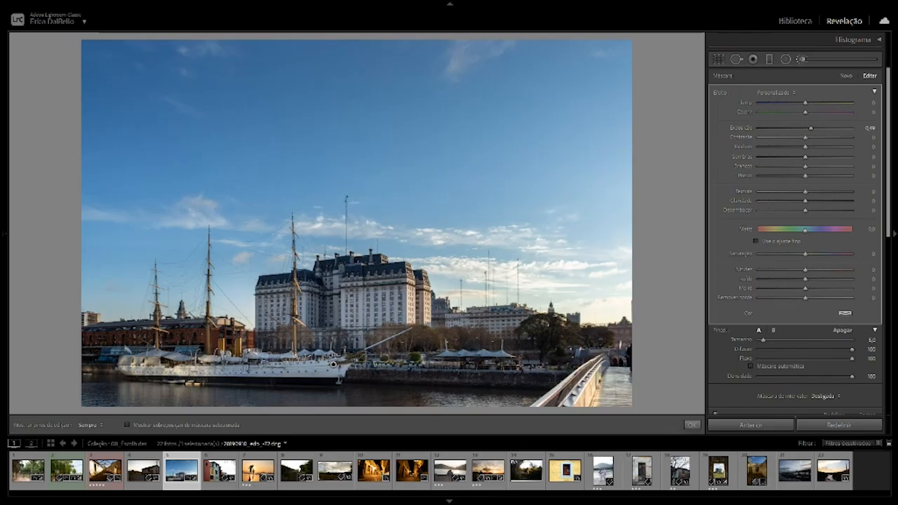
Set Clarity to 30 for the Adjustment Brush correction on the white ship, keeping Exposure at 0.49.
{"action": "left_click_drag", "start_coordinate": [107, 342], "coordinate": [204, 336]}
{"action": "key", "text": "h"}
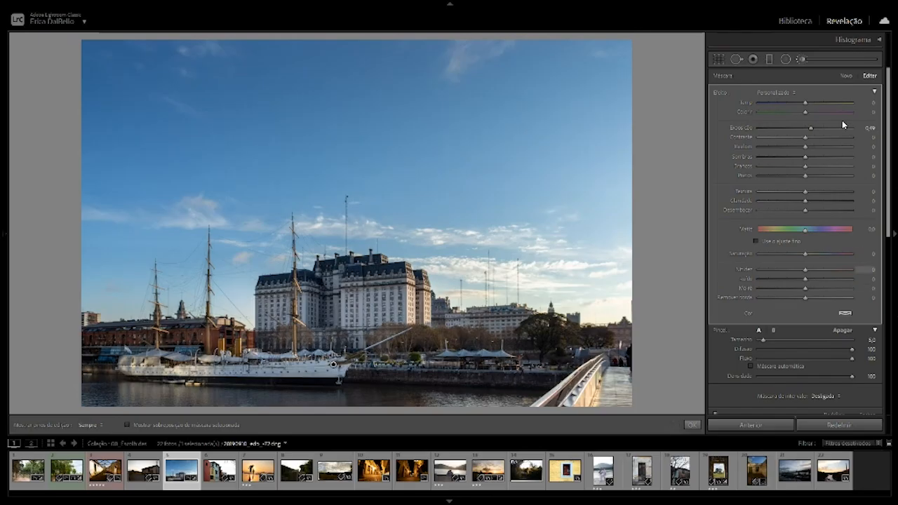
{"action": "left_click_drag", "start_coordinate": [814, 129], "coordinate": [812, 130]}
{"action": "left_click", "coordinate": [819, 200]}
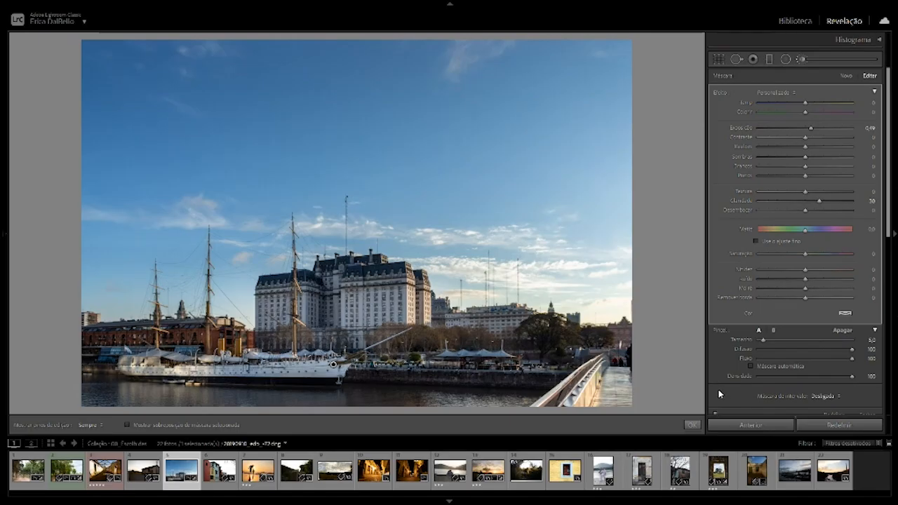
Compare the ship with the brush correction off and on, and the whole harbor photo before and after.
{"action": "scroll", "coordinate": [717, 390], "scroll_direction": "down", "scroll_amount": 2}
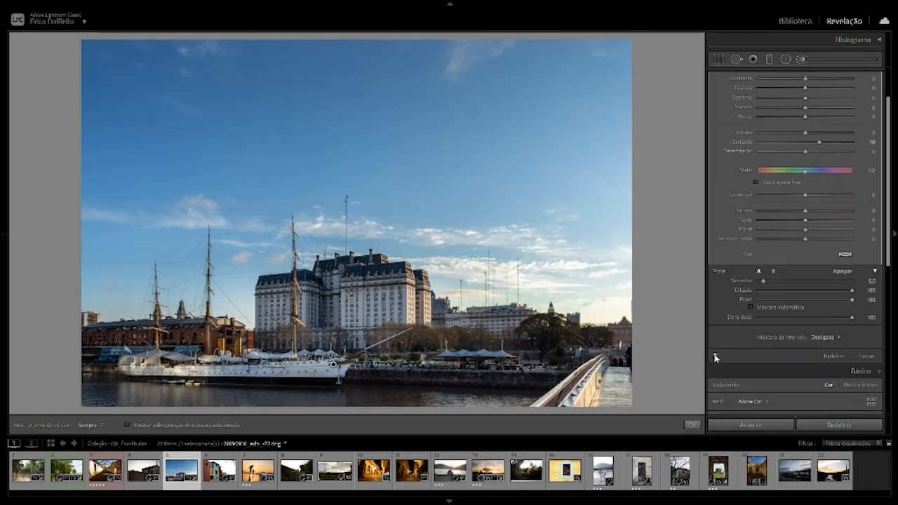
{"action": "left_click", "coordinate": [715, 355]}
{"action": "left_click", "coordinate": [715, 356]}
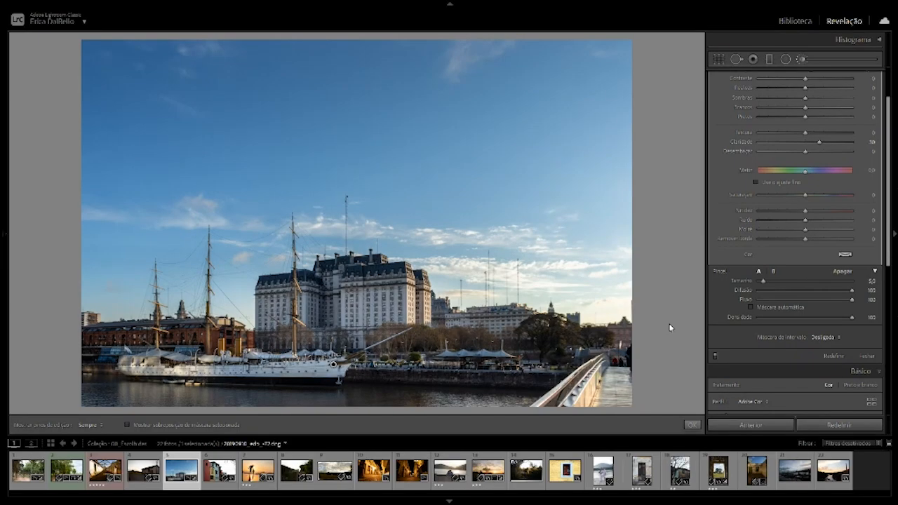
{"action": "key", "text": "backslash"}
{"action": "key", "text": "backslash"}
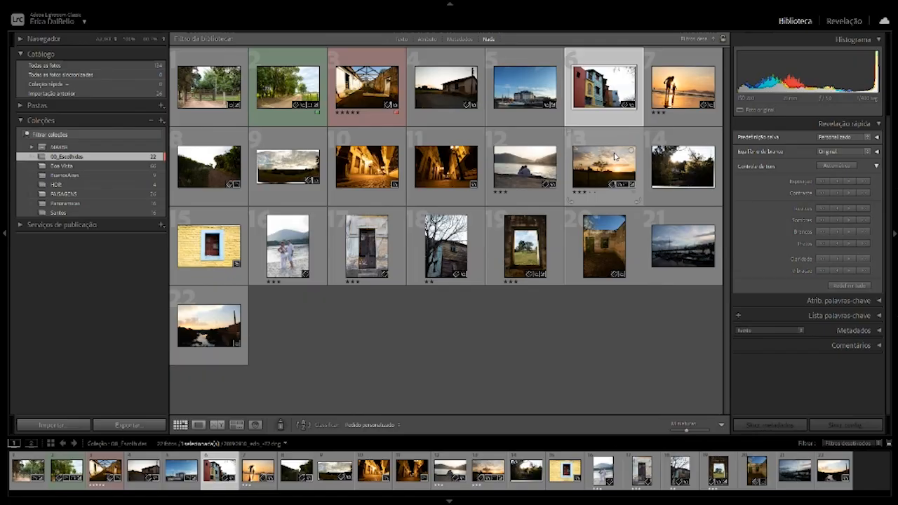
Open the photo of the colorful houses in Develop and compare its before and after views.
{"action": "key", "text": "d"}
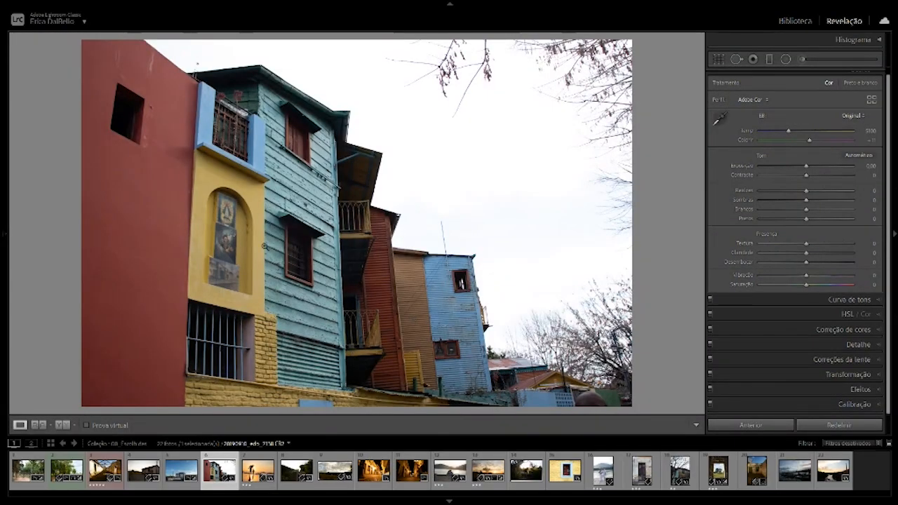
{"action": "key", "text": "i"}
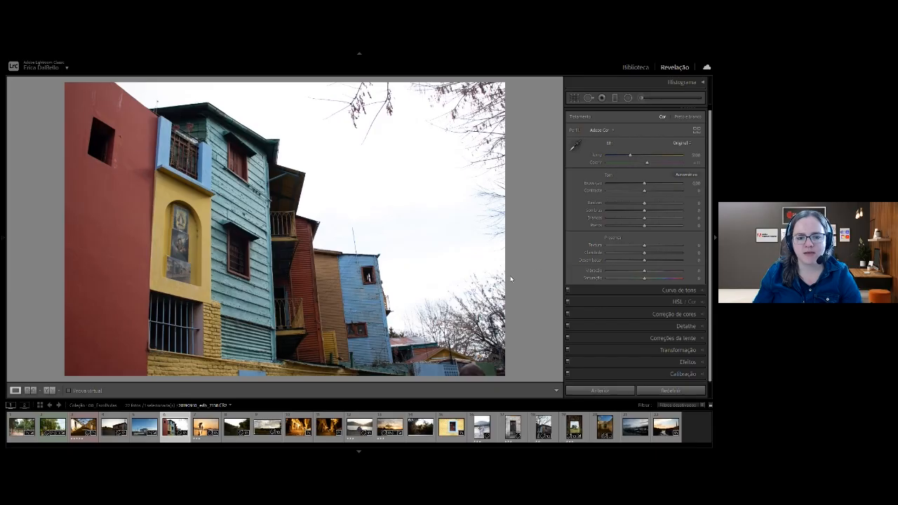
{"action": "key", "text": "backslash"}
{"action": "key", "text": "backslash"}
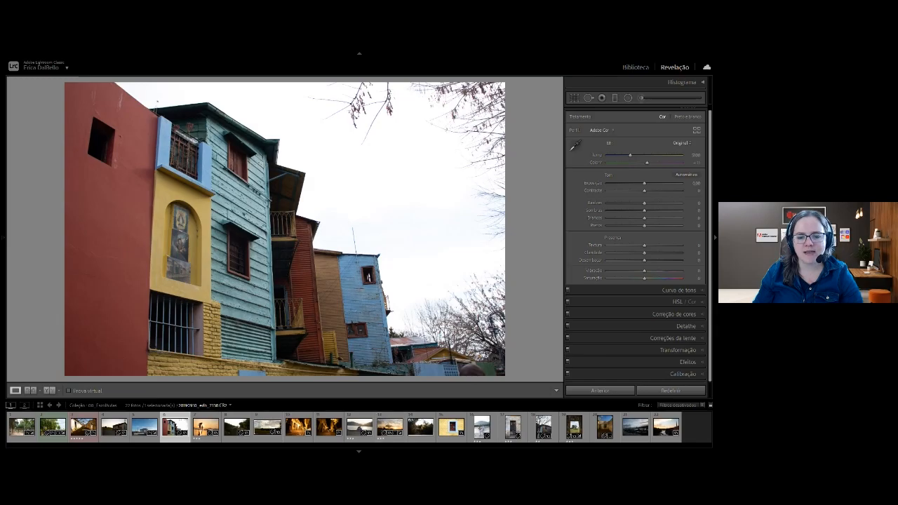
Enable lens profile corrections for the colorful houses photo.
{"action": "left_click", "coordinate": [695, 116]}
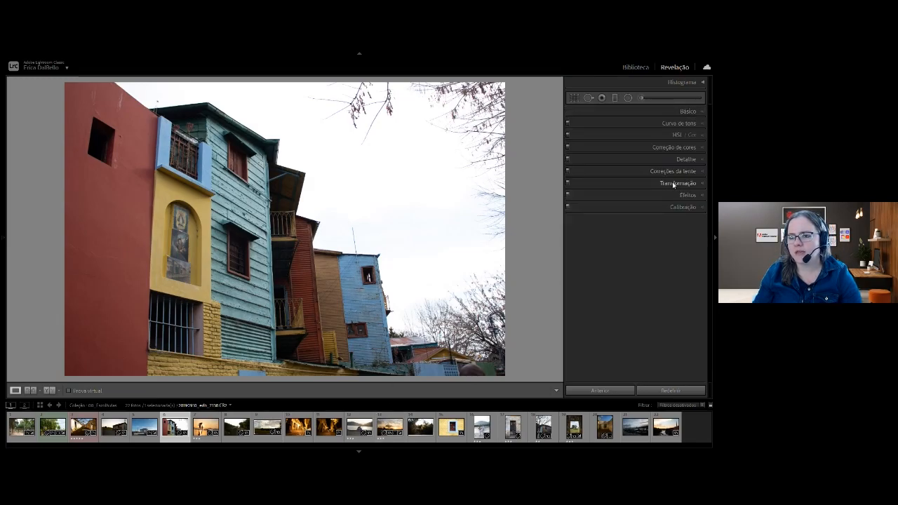
{"action": "left_click", "coordinate": [674, 171]}
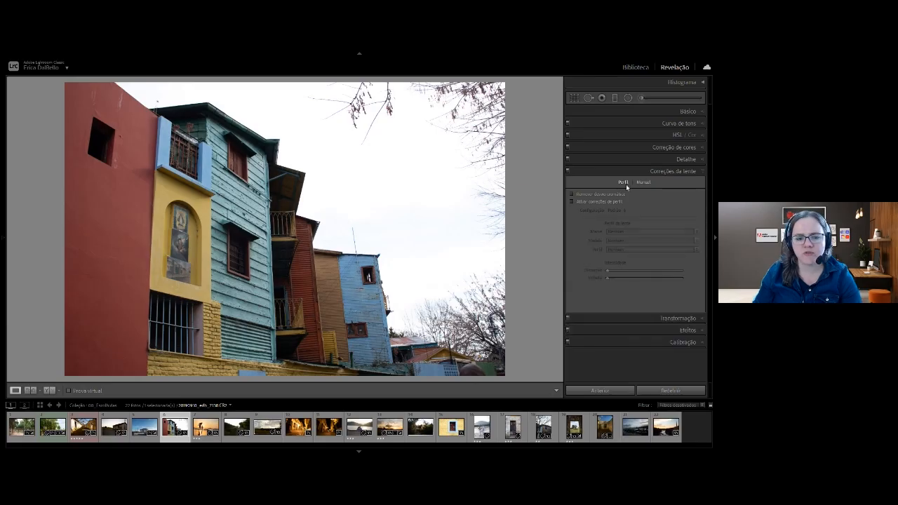
{"action": "left_click", "coordinate": [577, 202]}
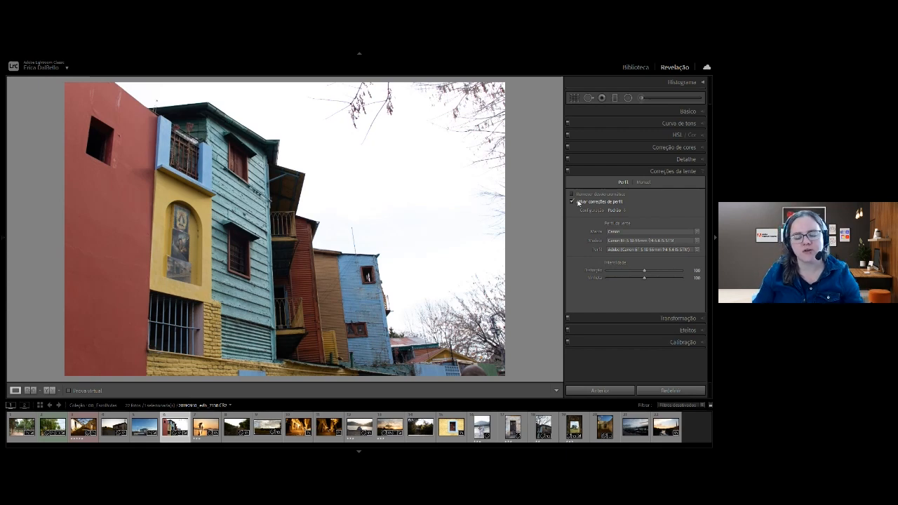
{"action": "left_click", "coordinate": [678, 172]}
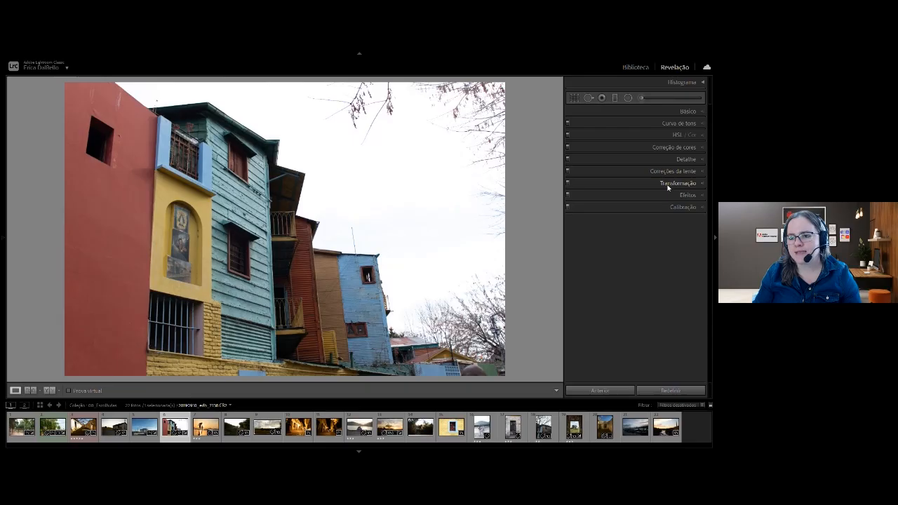
Try a negative Horizontal perspective transform on the houses photo, and reset it to 0.
{"action": "left_click", "coordinate": [668, 184]}
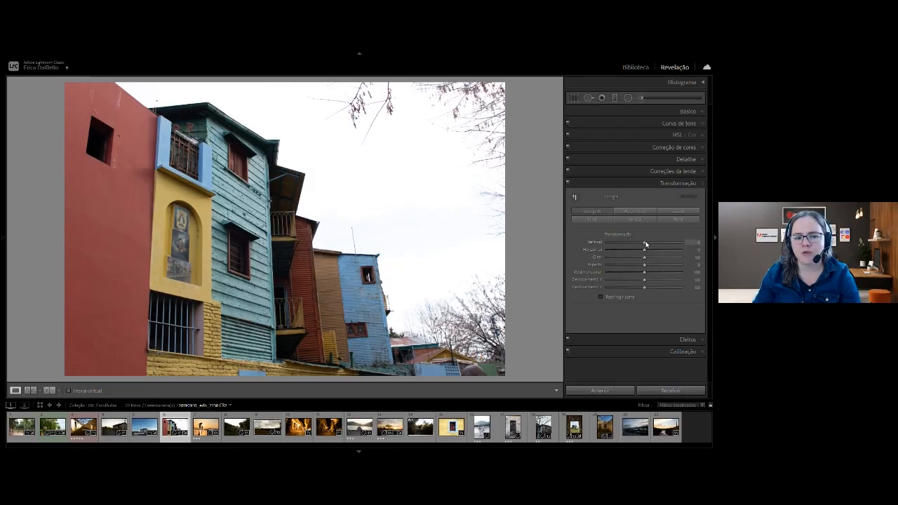
{"action": "left_click_drag", "start_coordinate": [646, 244], "coordinate": [629, 264]}
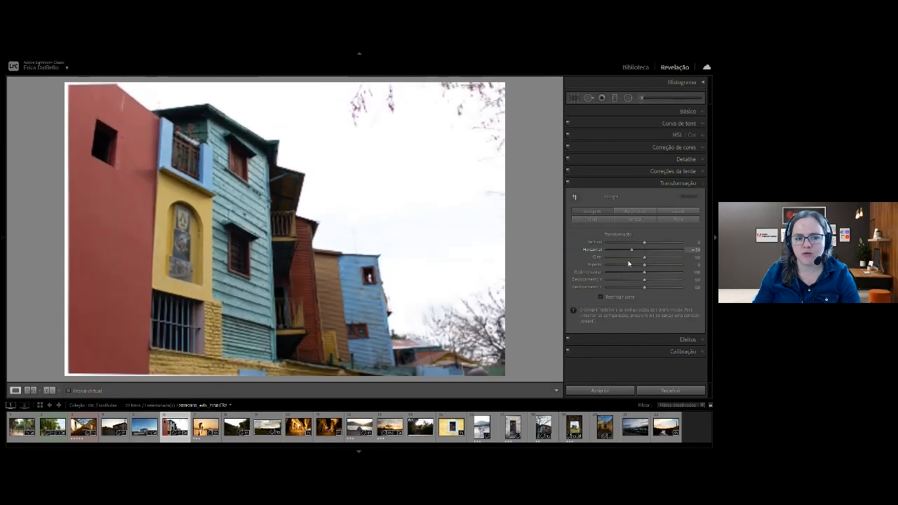
{"action": "double_click", "coordinate": [600, 251]}
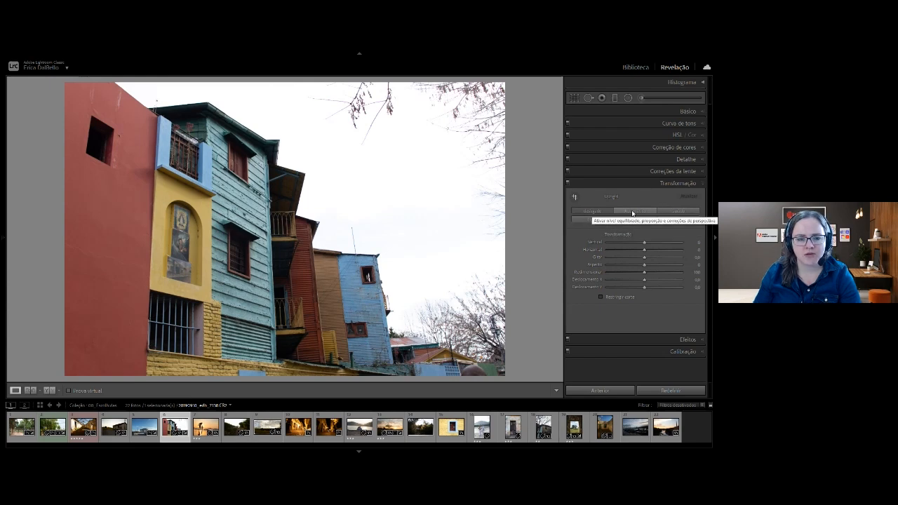
Try the Auto, Vertical, Level and Full Upright corrections on the houses photo, and return to Auto.
{"action": "left_click", "coordinate": [632, 212]}
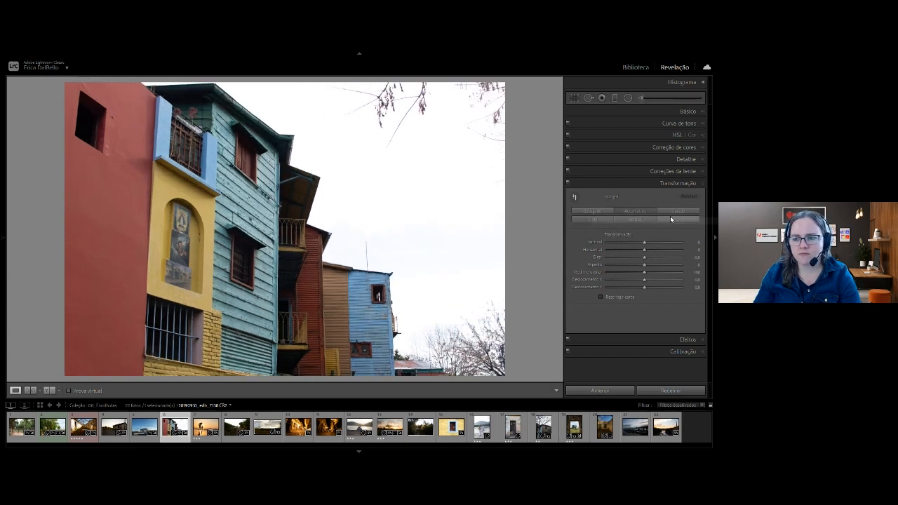
{"action": "left_click", "coordinate": [640, 222]}
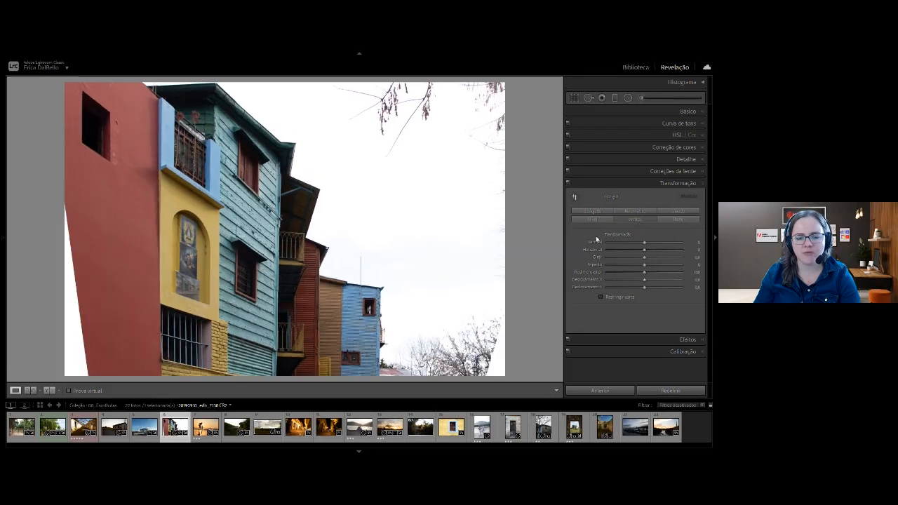
{"action": "left_click", "coordinate": [594, 220]}
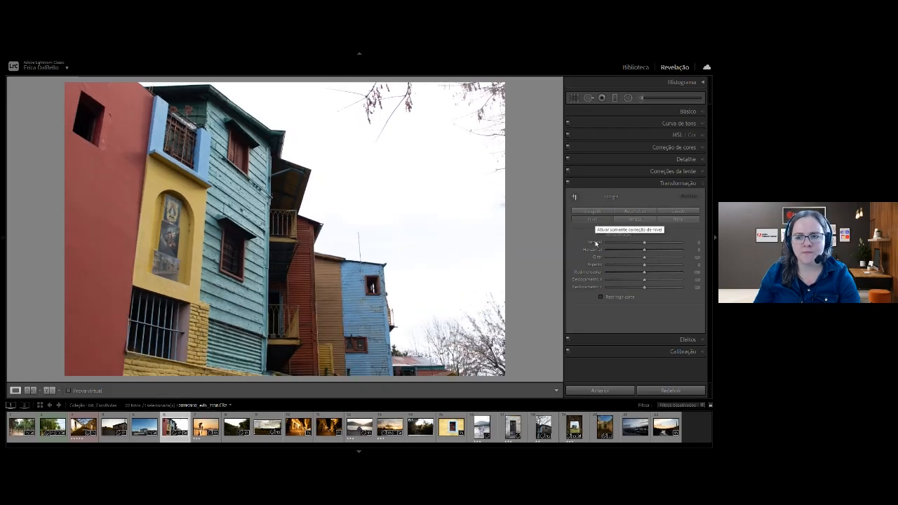
{"action": "left_click", "coordinate": [676, 219]}
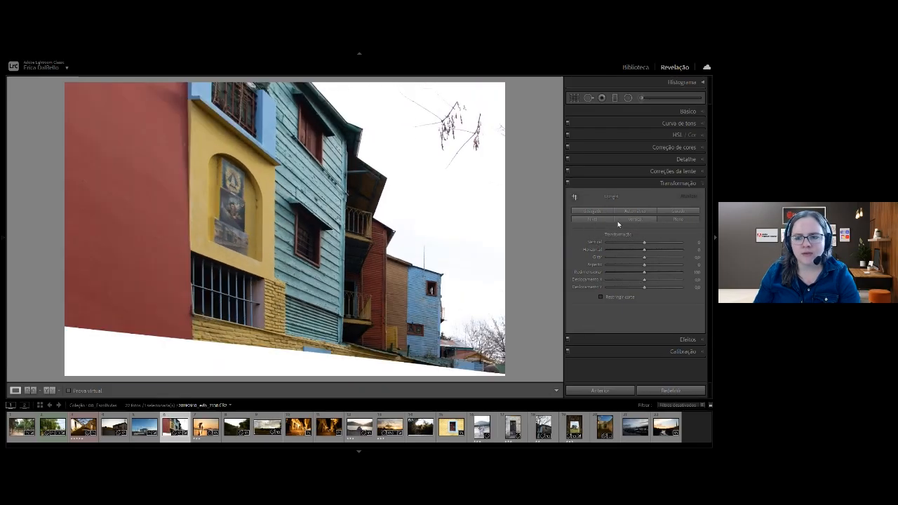
{"action": "left_click", "coordinate": [624, 213]}
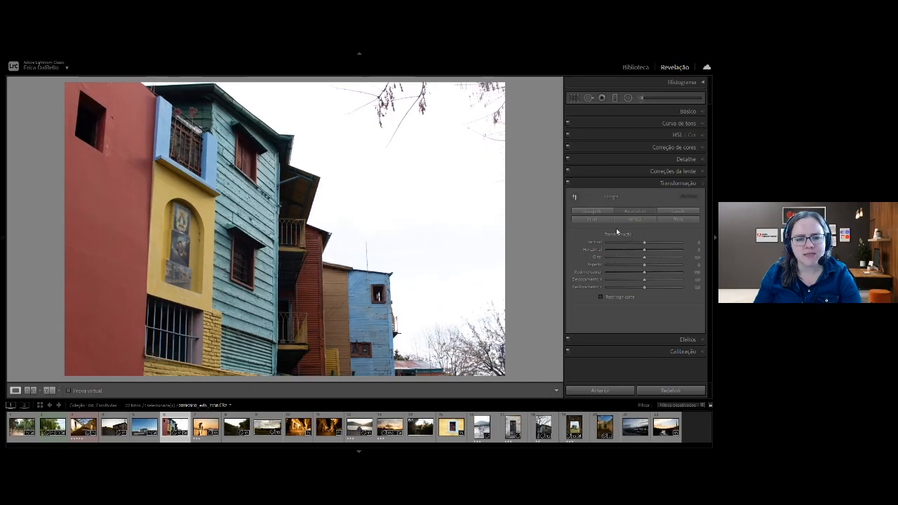
Straighten the houses with Guided Upright, drawing vertical guides along the red wall's edge and the blue house's outer edge.
{"action": "left_click", "coordinate": [678, 212]}
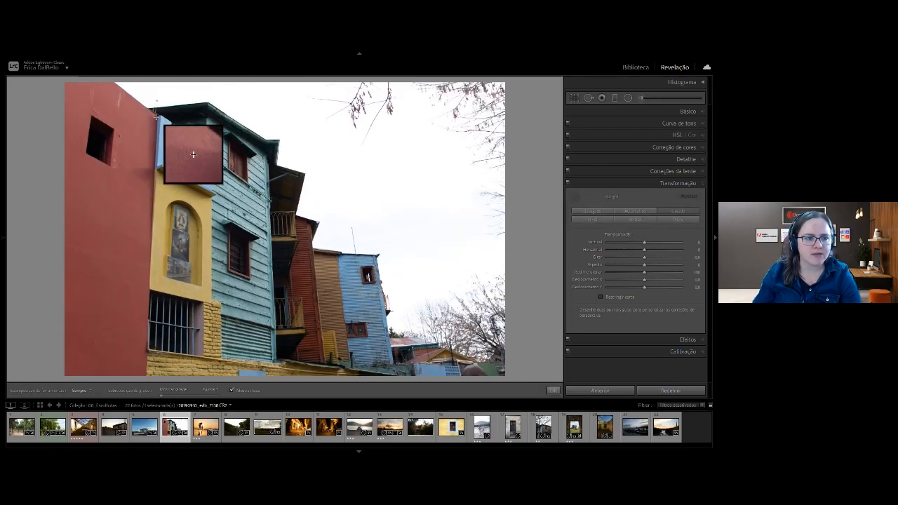
{"action": "left_click_drag", "start_coordinate": [156, 117], "coordinate": [149, 371]}
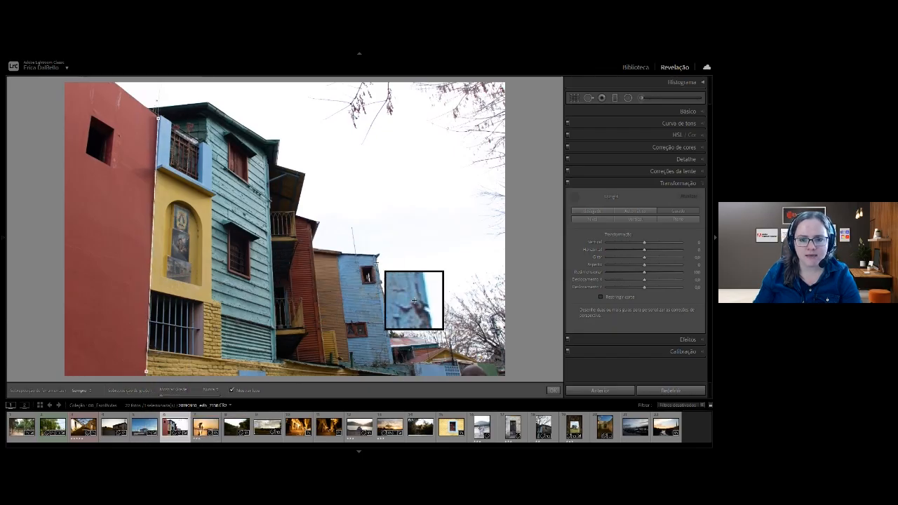
{"action": "left_click_drag", "start_coordinate": [376, 263], "coordinate": [372, 367]}
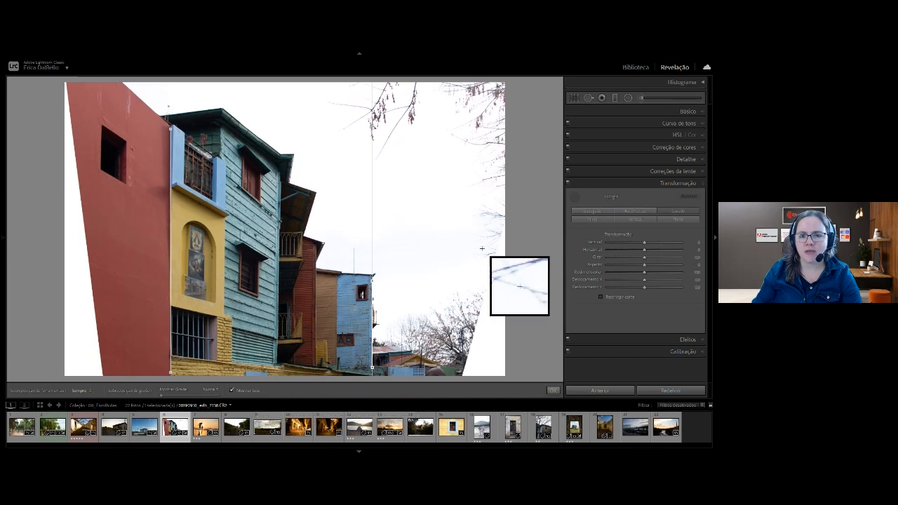
{"action": "left_click", "coordinate": [660, 183]}
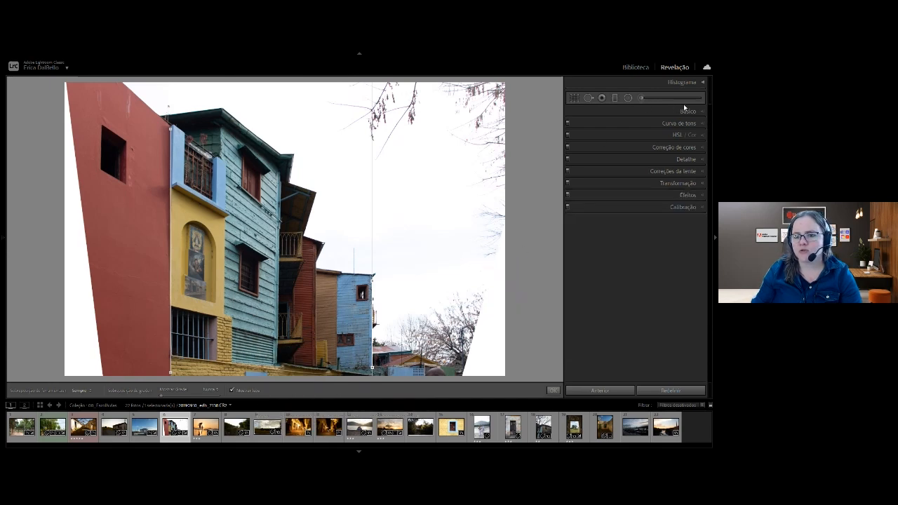
Set the houses photo's Highlights to -100, Shadows to +47, Contrast to +30 and Clarity to +8.
{"action": "left_click", "coordinate": [648, 111]}
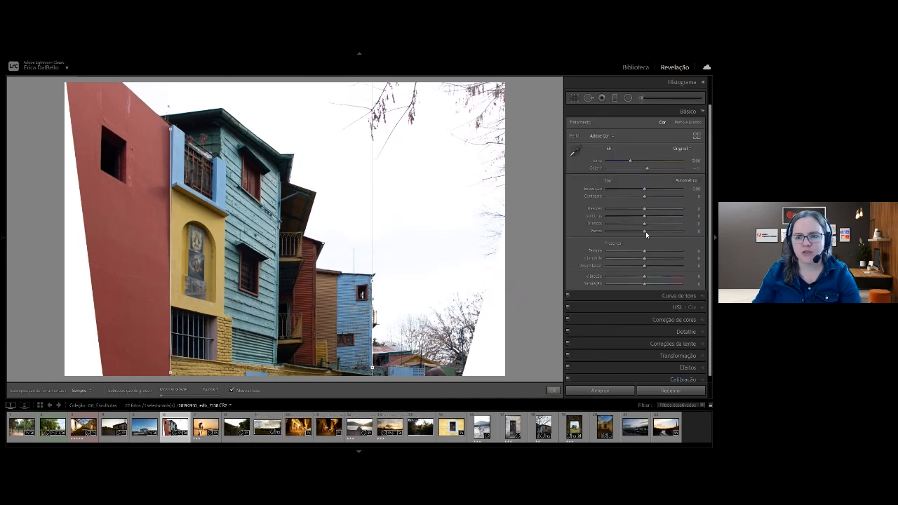
{"action": "left_click_drag", "start_coordinate": [632, 210], "coordinate": [544, 212]}
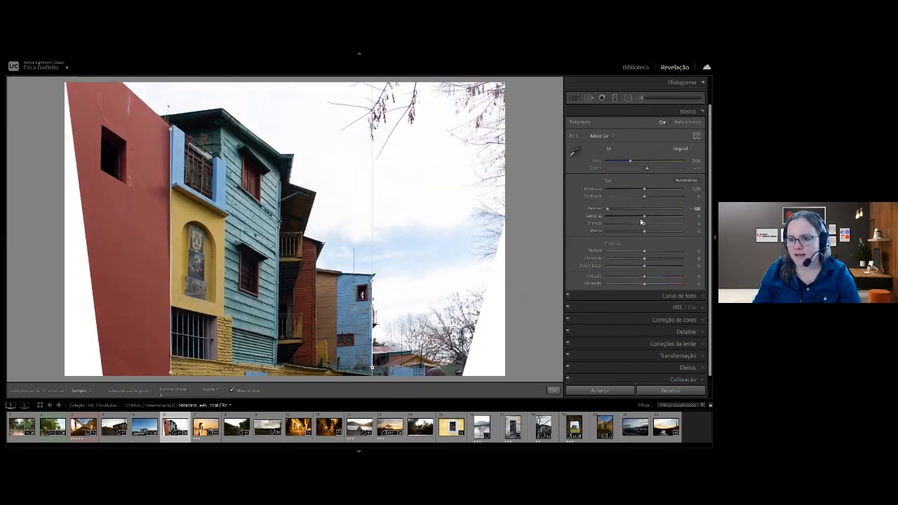
{"action": "left_click_drag", "start_coordinate": [645, 217], "coordinate": [664, 219]}
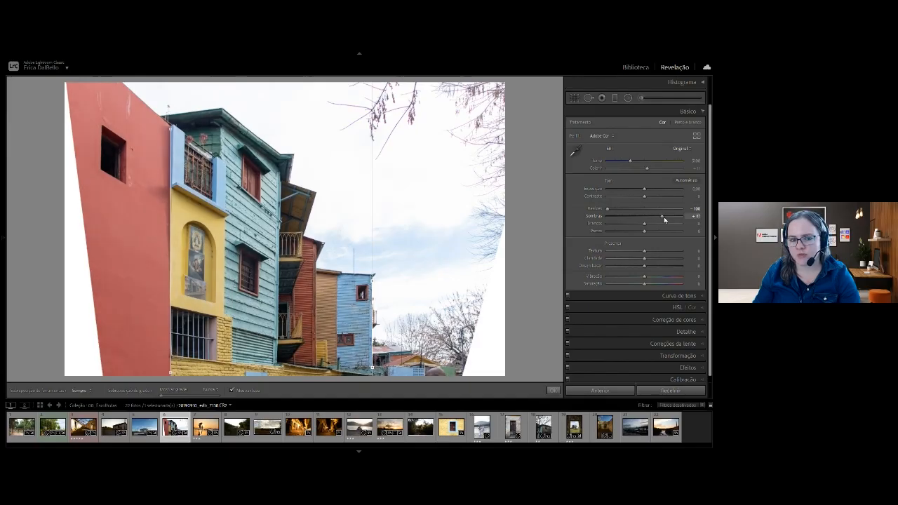
{"action": "mouse_move", "coordinate": [645, 259]}
{"action": "left_mouse_down"}
{"action": "mouse_move", "coordinate": [665, 259]}
{"action": "mouse_move", "coordinate": [649, 265]}
{"action": "left_mouse_up"}
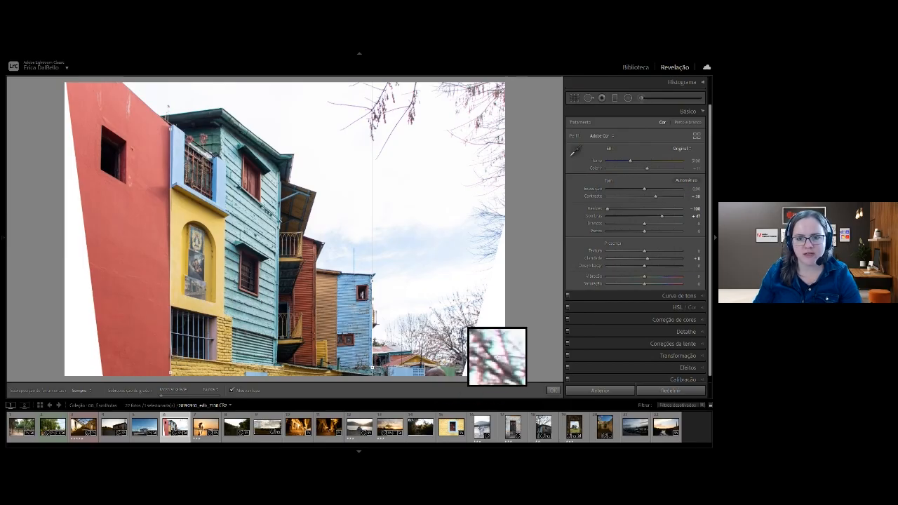
Compare the houses photo before and after the perspective and tone edits several times, ending on the edited view.
{"action": "key", "text": "z"}
{"action": "key", "text": "z"}
{"action": "key", "text": "backslash"}
{"action": "key", "text": "backslash"}
{"action": "key", "text": "backslash"}
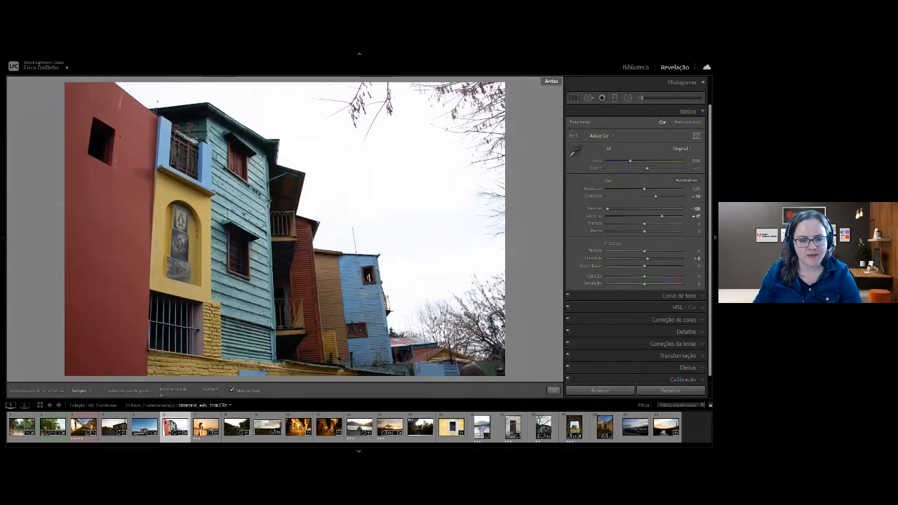
{"action": "key", "text": "backslash"}
{"action": "key", "text": "backslash"}
{"action": "key", "text": "backslash"}
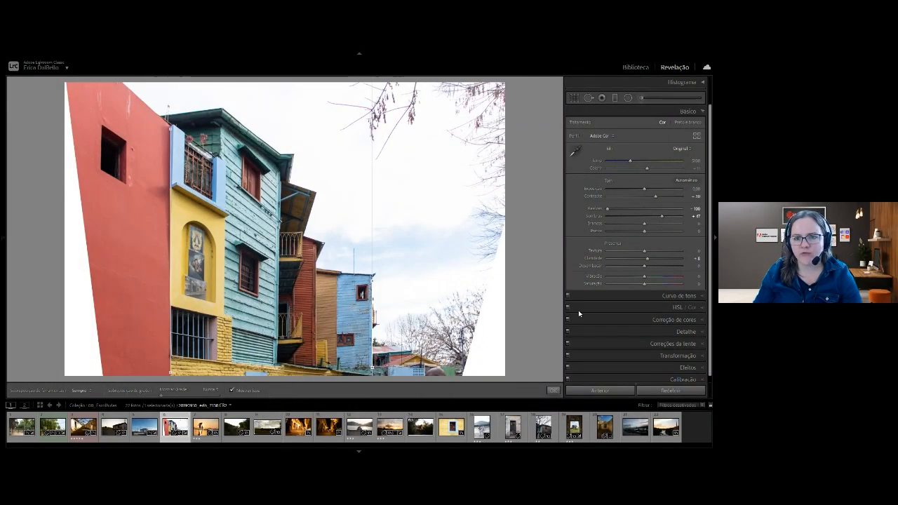
Turn on chromatic aberration removal in the lens corrections of the houses photo.
{"action": "left_click", "coordinate": [652, 345]}
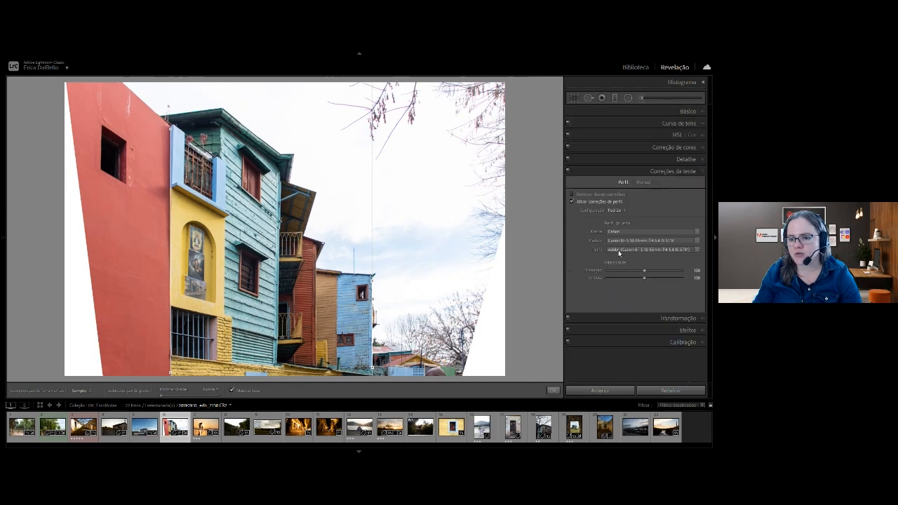
{"action": "left_click", "coordinate": [591, 195]}
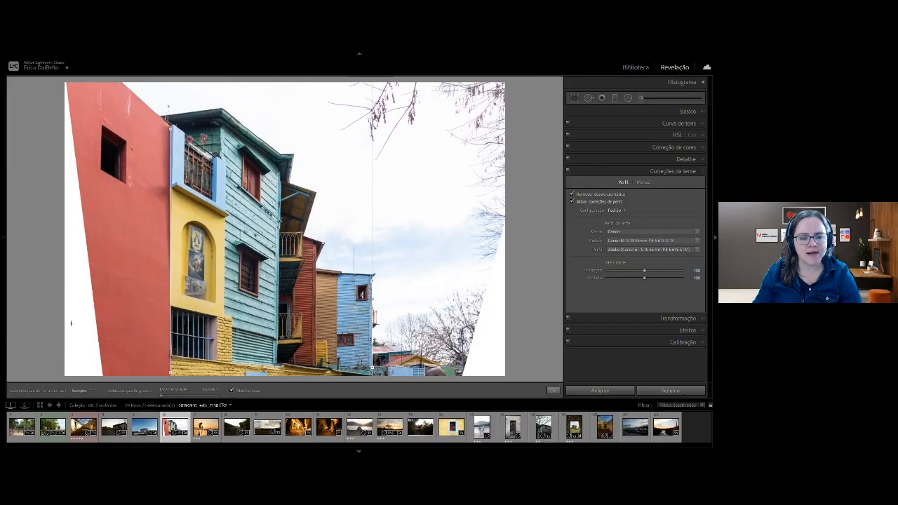
Open the houses photo from the library grid in Adobe Photoshop 2021.
{"action": "key", "text": "g"}
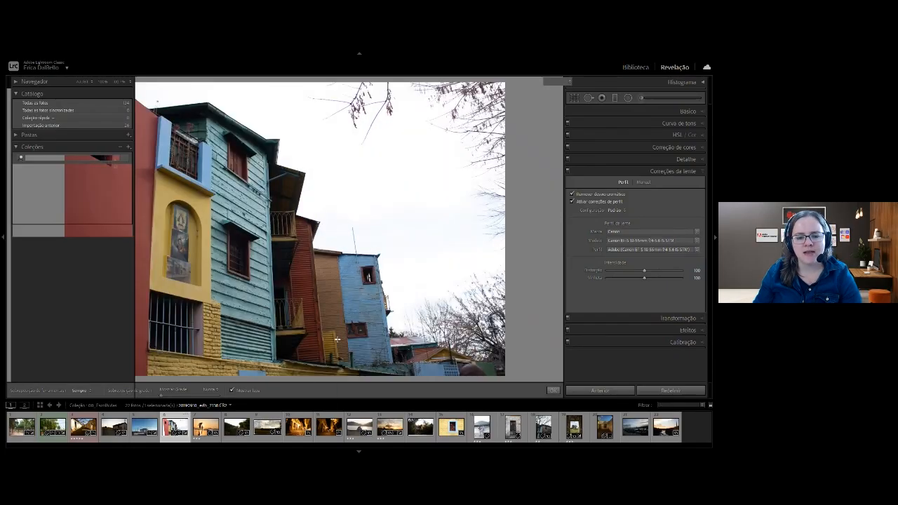
{"action": "right_click", "coordinate": [480, 118]}
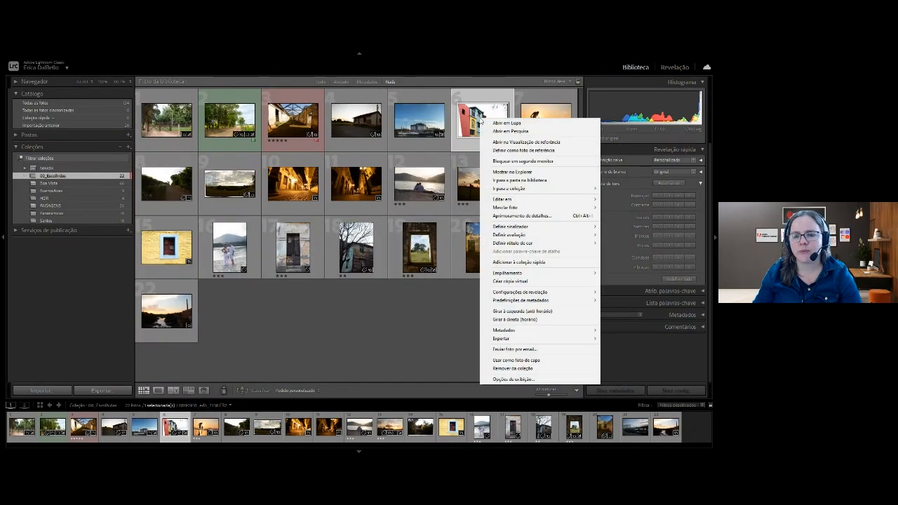
{"action": "mouse_move", "coordinate": [495, 202]}
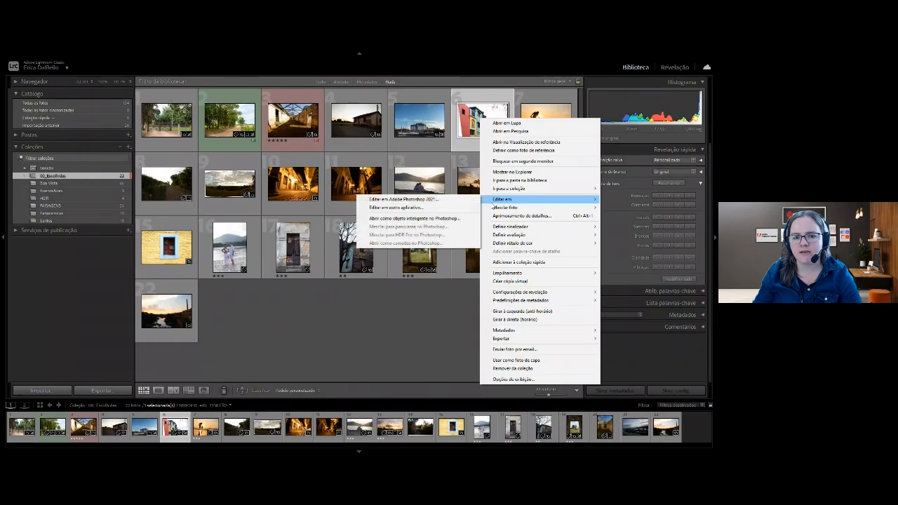
{"action": "left_click", "coordinate": [451, 202]}
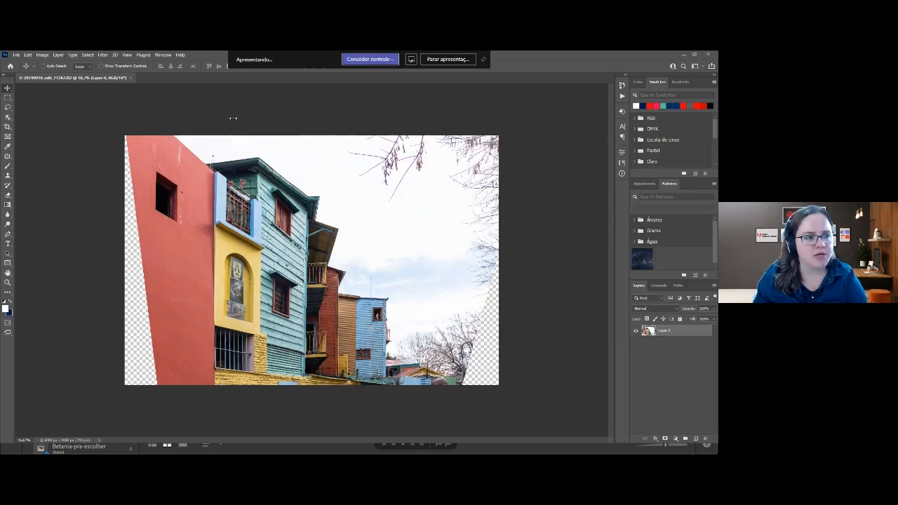
Outline the transparent wedge beside the red wall with the Polygonal Lasso, extending the selection past the canvas edge.
{"action": "left_click", "coordinate": [9, 109]}
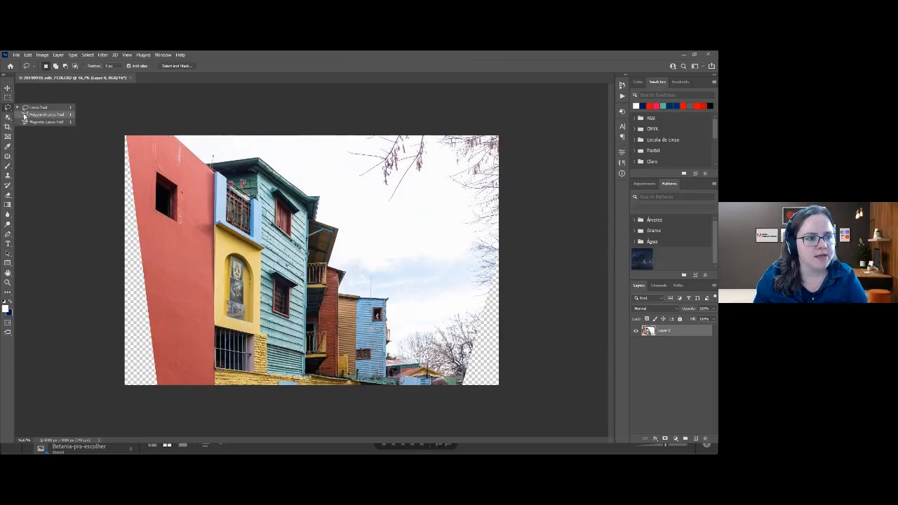
{"action": "left_click", "coordinate": [30, 117]}
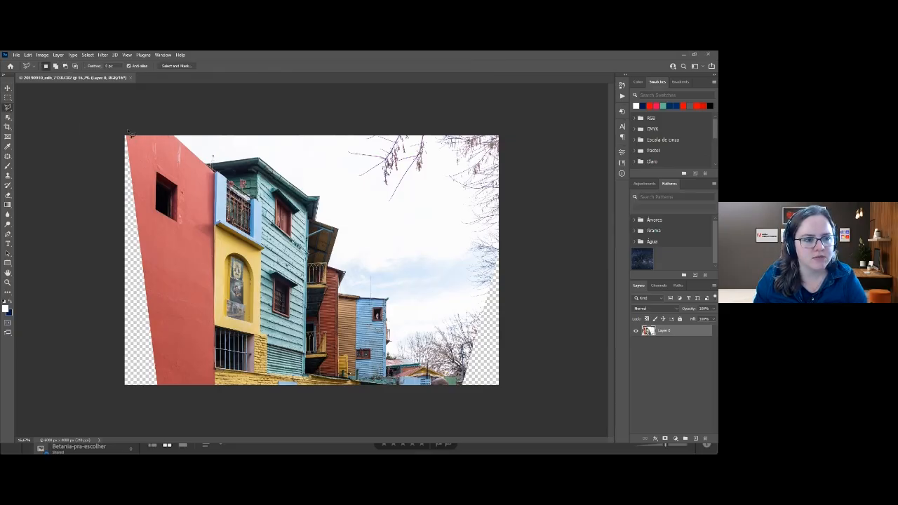
{"action": "left_click", "coordinate": [166, 415]}
{"action": "left_click", "coordinate": [102, 385]}
{"action": "left_click", "coordinate": [112, 128]}
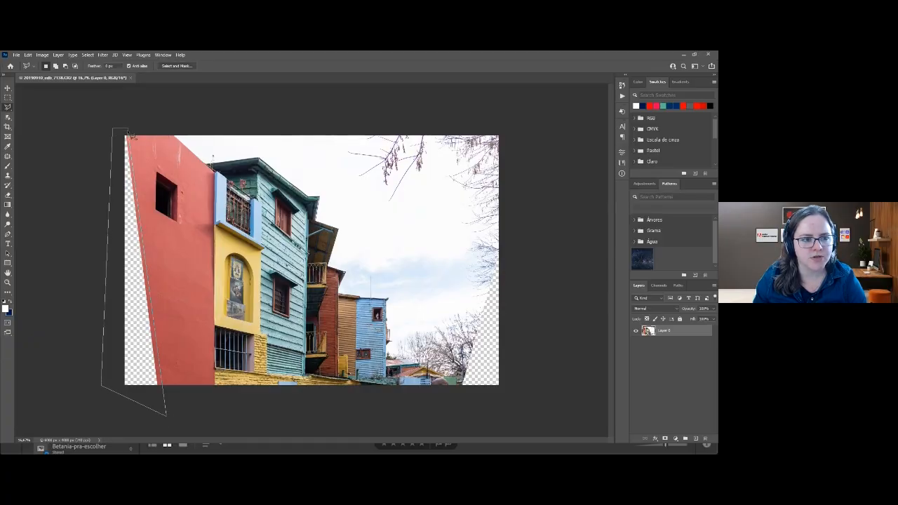
{"action": "left_click", "coordinate": [130, 133]}
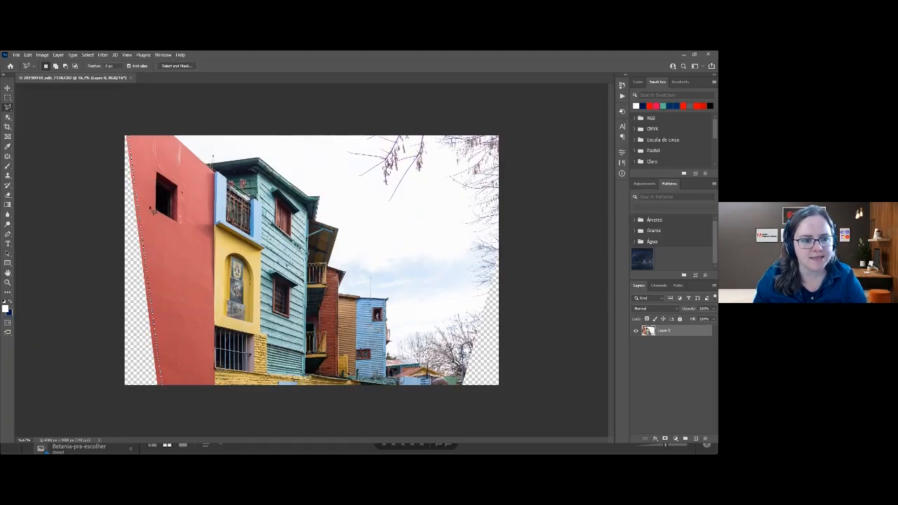
Start Content-Aware Fill and, with a smaller brush, exclude the red wall's window and its edge beside the yellow house from sampling.
{"action": "left_click", "coordinate": [42, 55]}
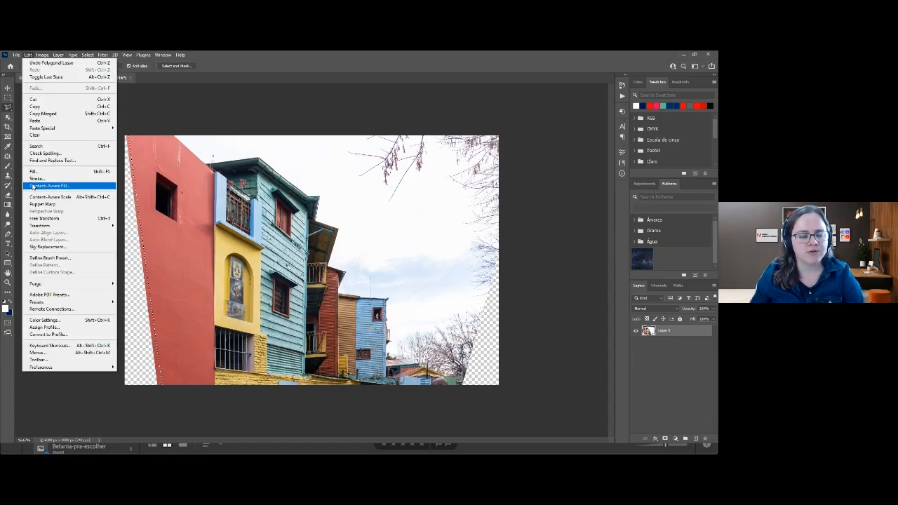
{"action": "left_click", "coordinate": [33, 186]}
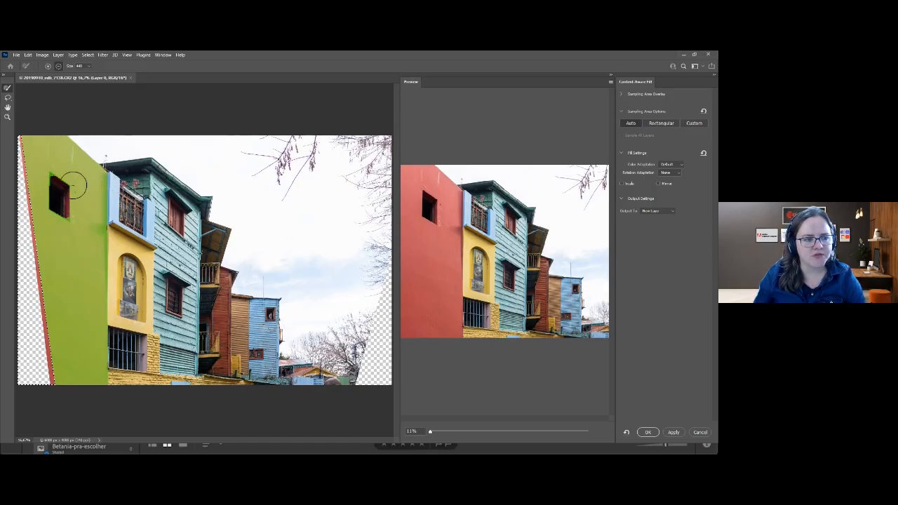
{"action": "key", "text": "bracketleft"}
{"action": "key", "text": "bracketleft"}
{"action": "key", "text": "bracketleft"}
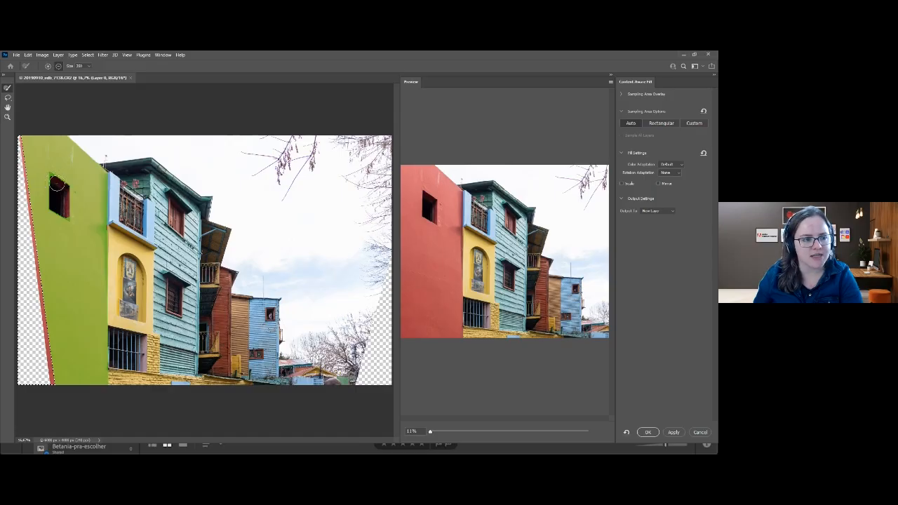
{"action": "mouse_move", "coordinate": [51, 174]}
{"action": "left_mouse_down"}
{"action": "mouse_move", "coordinate": [65, 215]}
{"action": "mouse_move", "coordinate": [53, 207]}
{"action": "mouse_move", "coordinate": [52, 180]}
{"action": "left_mouse_up"}
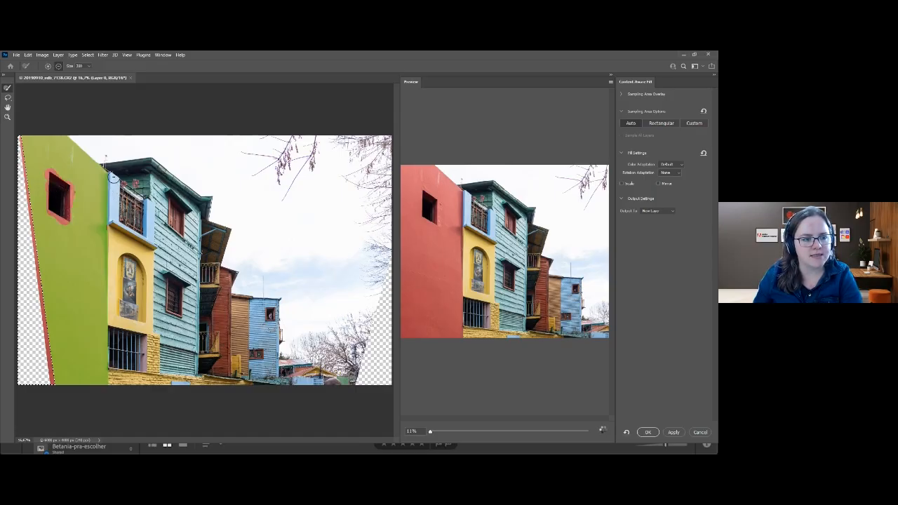
{"action": "left_click_drag", "start_coordinate": [110, 276], "coordinate": [109, 383]}
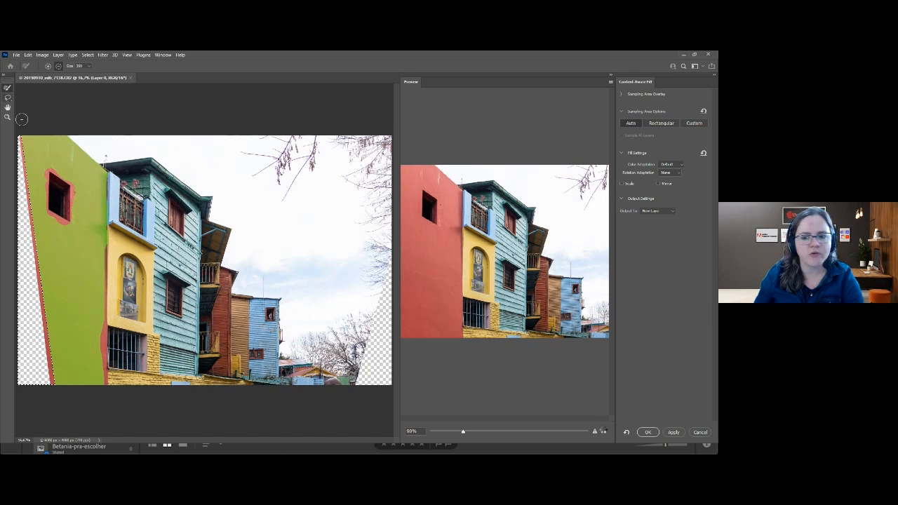
Add the window and the mark near the top of the red wall to the fill area with the Lasso and apply the fill.
{"action": "left_click", "coordinate": [7, 100]}
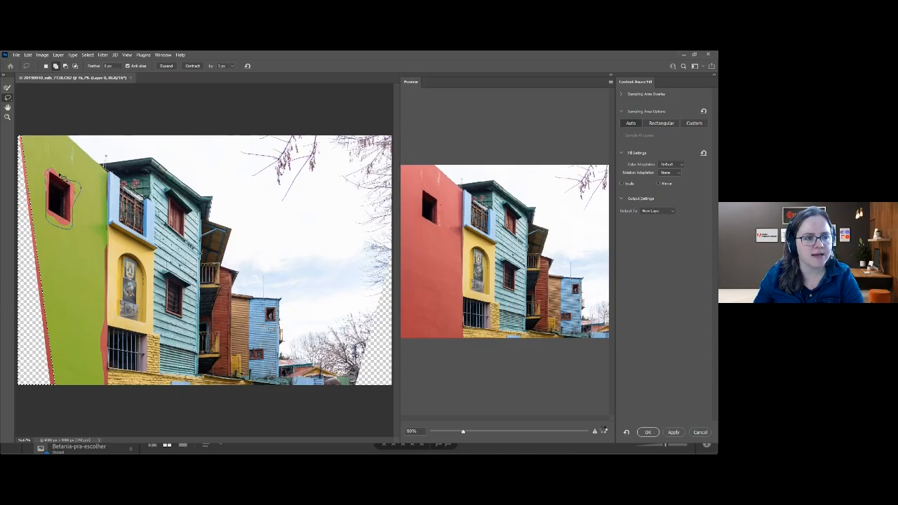
{"action": "left_click_drag", "start_coordinate": [94, 160], "coordinate": [77, 156]}
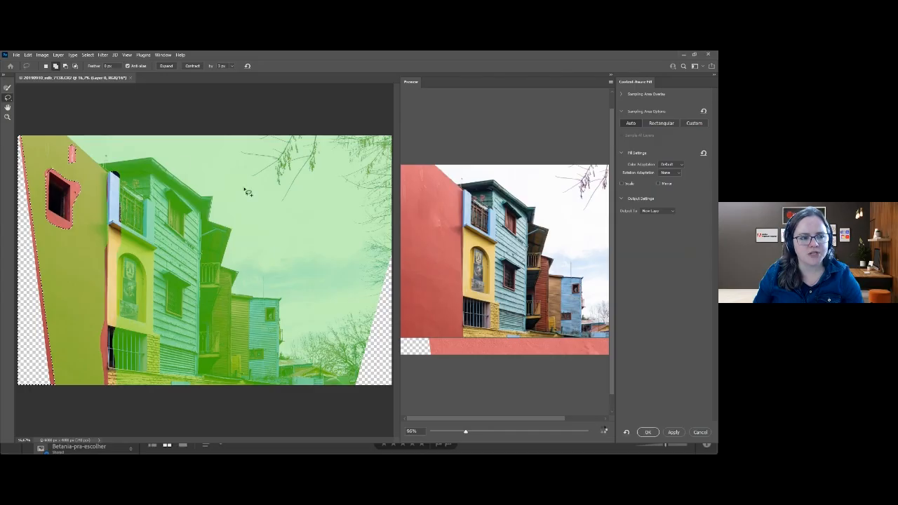
{"action": "left_click", "coordinate": [647, 432]}
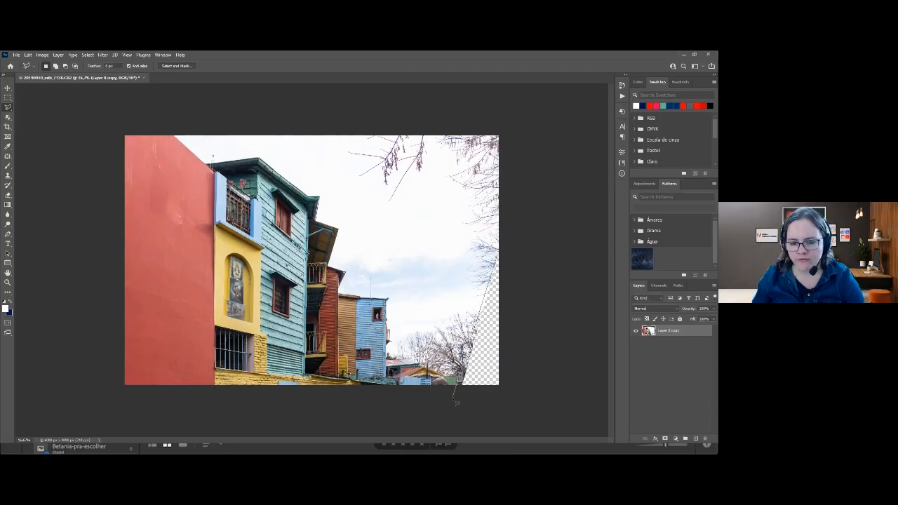
Select the transparent wedge beside the bare trees with the Polygonal Lasso and fill it using Content-Aware Fill.
{"action": "left_click", "coordinate": [454, 399]}
{"action": "left_click", "coordinate": [506, 393]}
{"action": "left_click", "coordinate": [506, 227]}
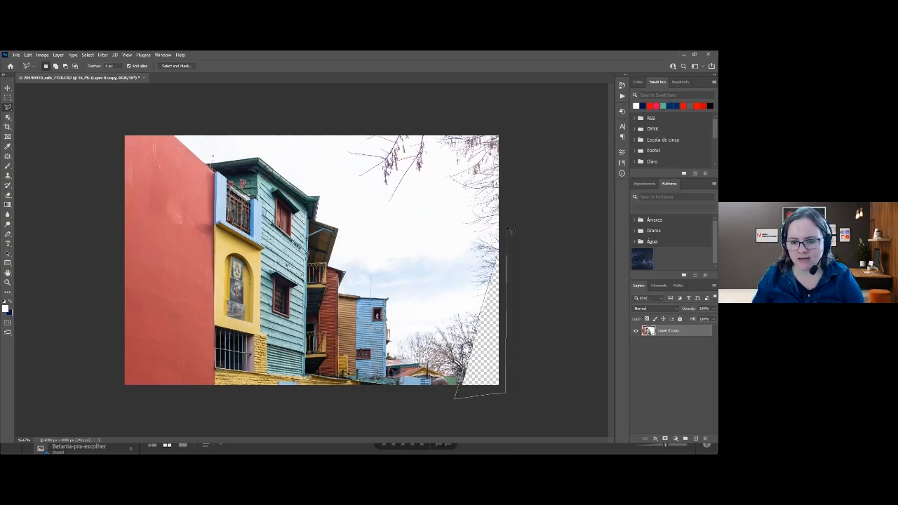
{"action": "double_click", "coordinate": [502, 259]}
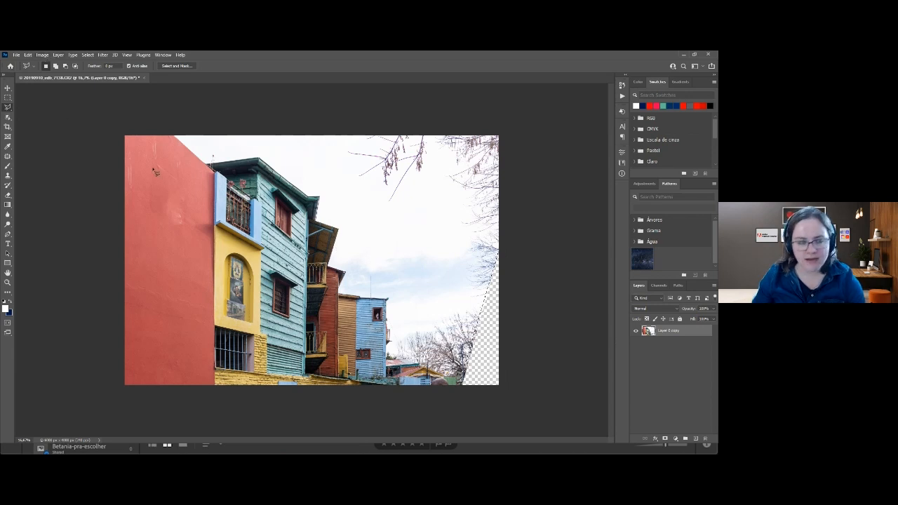
{"action": "left_click", "coordinate": [27, 54]}
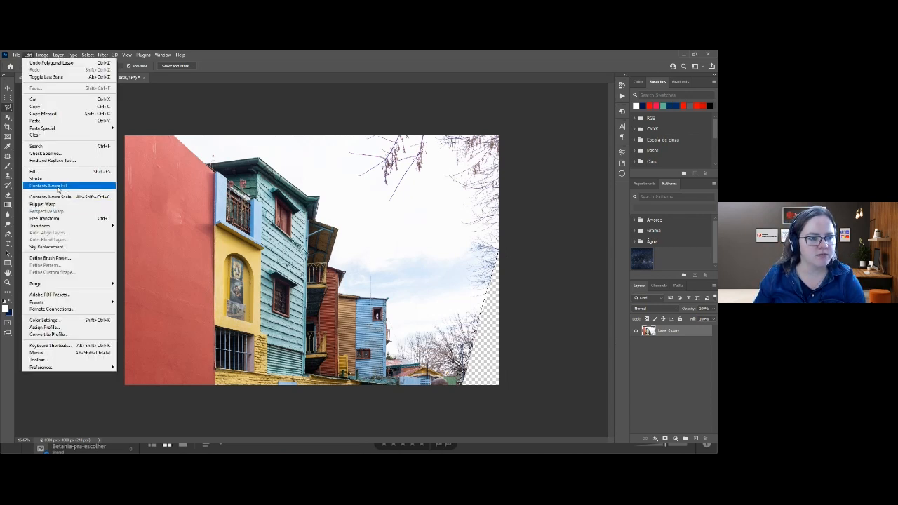
{"action": "left_click", "coordinate": [61, 188]}
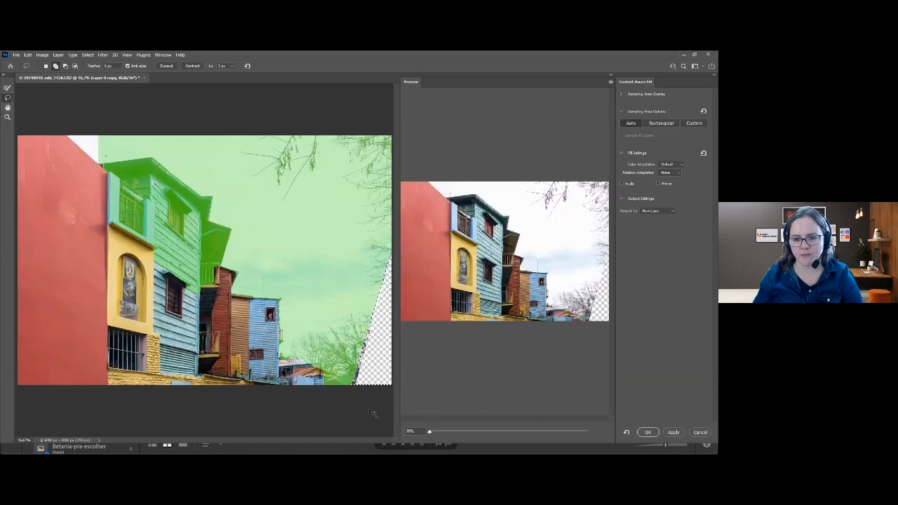
{"action": "left_click", "coordinate": [646, 433]}
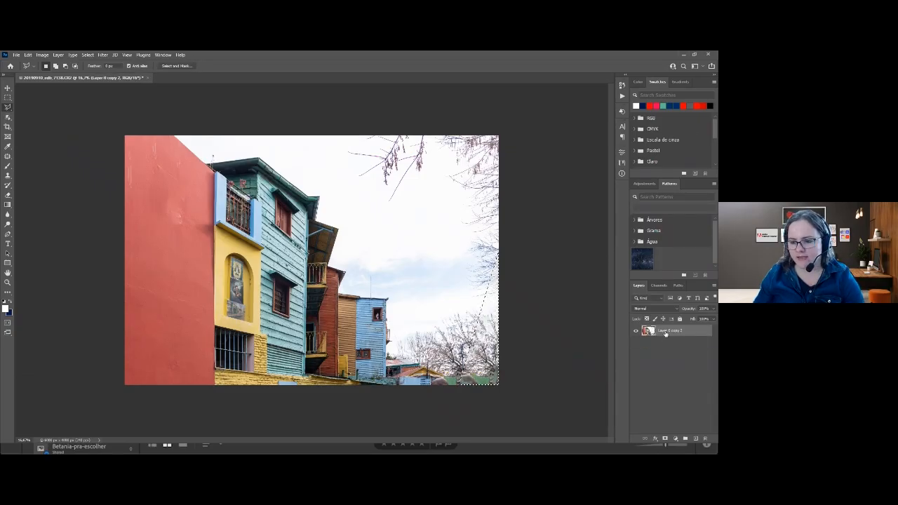
Flatten the houses image, then save and close it.
{"action": "right_click", "coordinate": [668, 344]}
{"action": "left_click", "coordinate": [633, 361]}
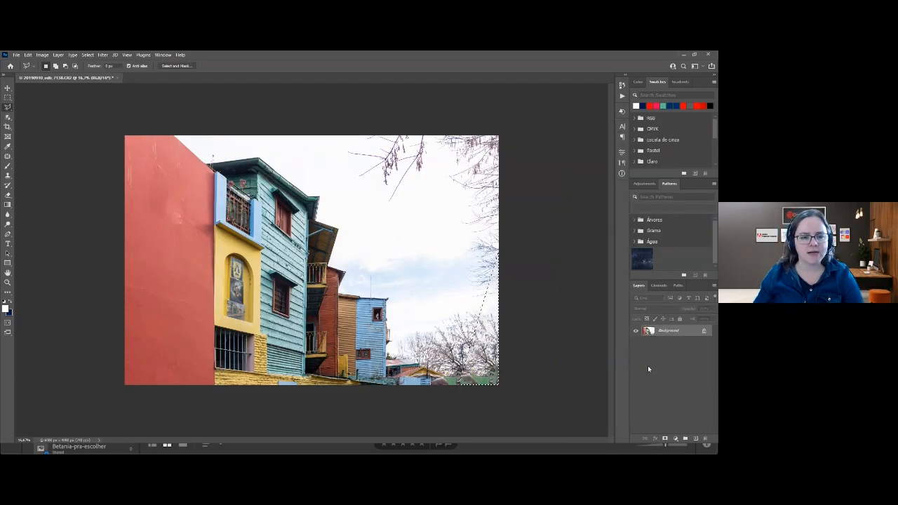
{"action": "key", "text": "ctrl+s"}
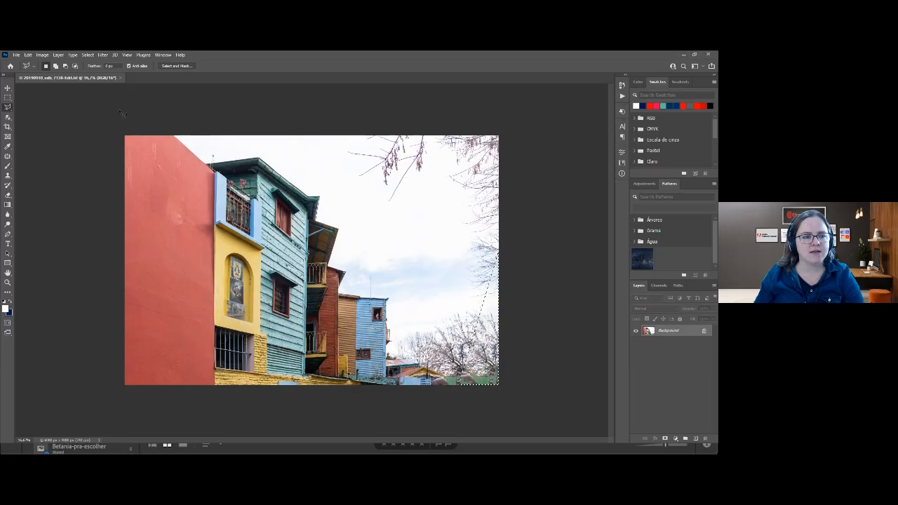
{"action": "left_click", "coordinate": [123, 78]}
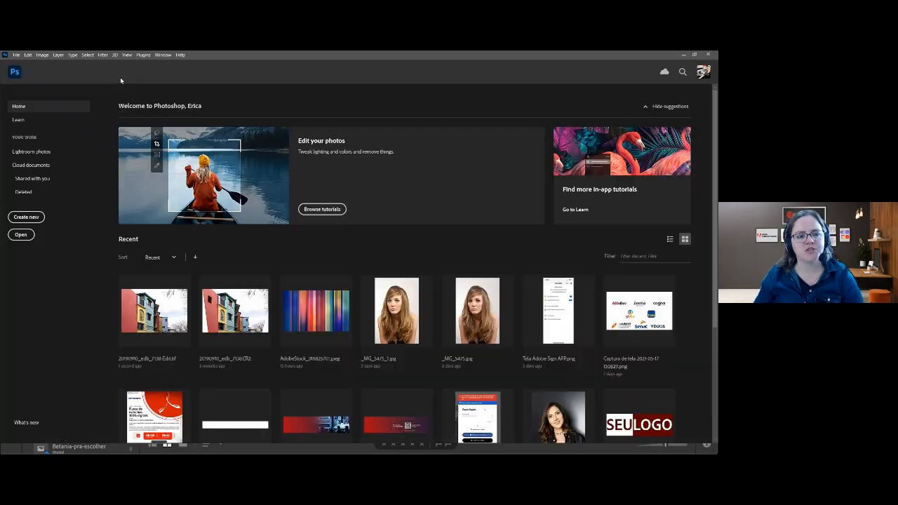
Switch to Lightroom Classic and compare the filled houses photo with the unfilled original several times, ending on the filled version.
{"action": "key", "text": "alt+Tab"}
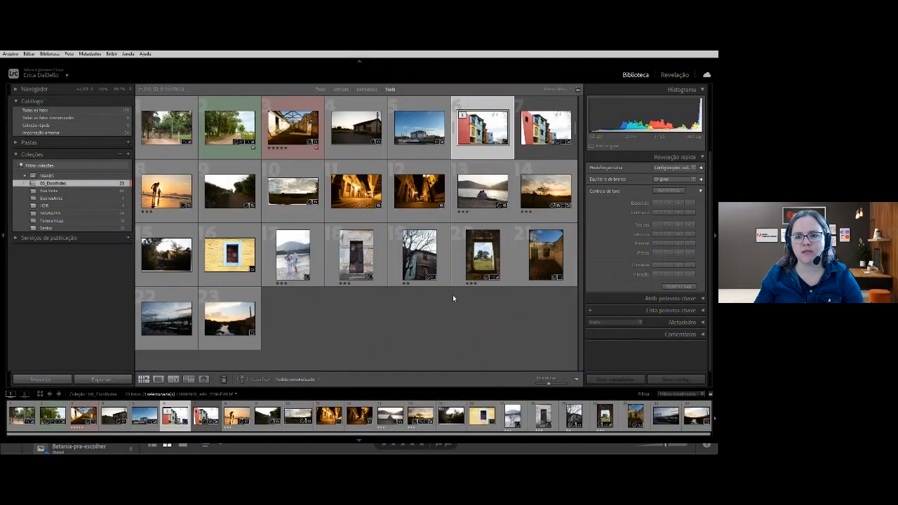
{"action": "left_click", "coordinate": [443, 325]}
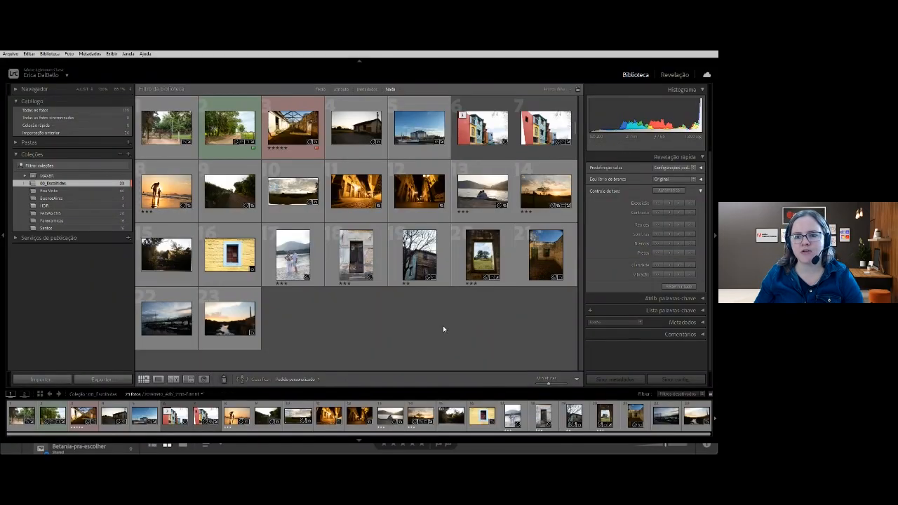
{"action": "double_click", "coordinate": [473, 132]}
{"action": "key", "text": "Right"}
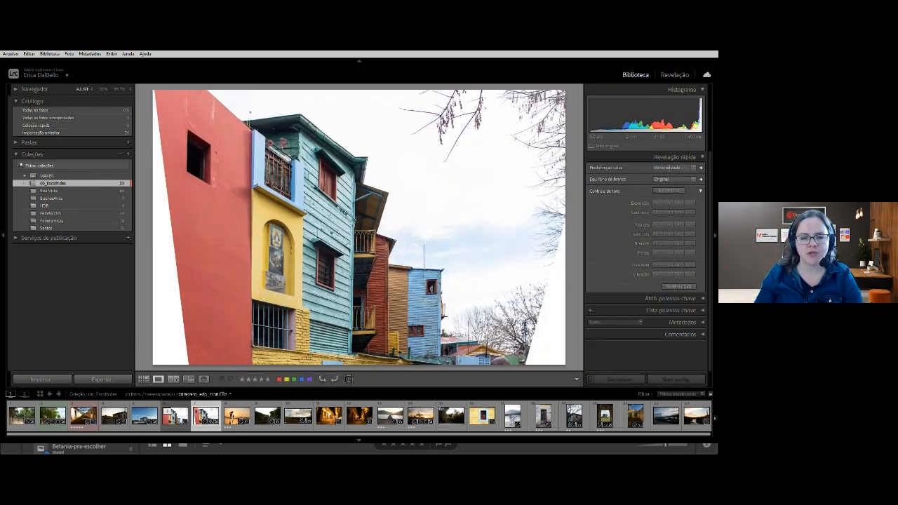
{"action": "key", "text": "Left"}
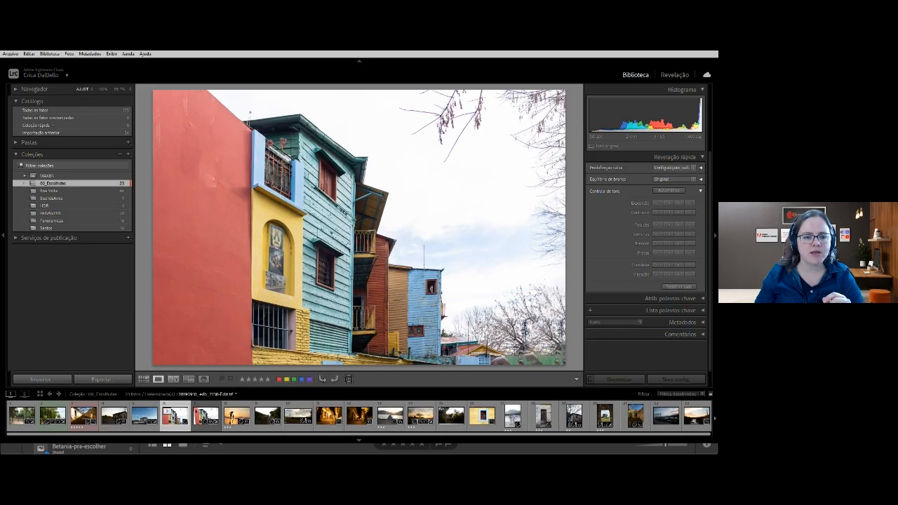
{"action": "key", "text": "Right"}
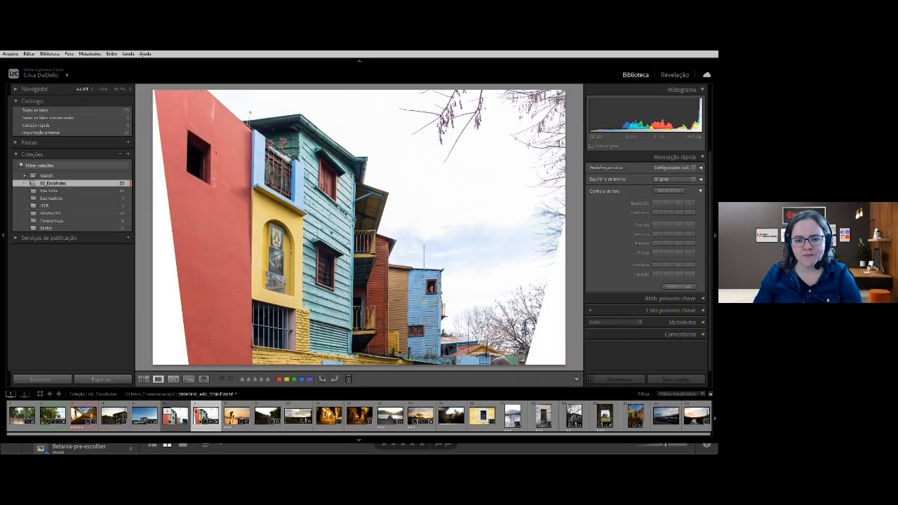
{"action": "key", "text": "Left"}
{"action": "key", "text": "Right"}
{"action": "key", "text": "Left"}
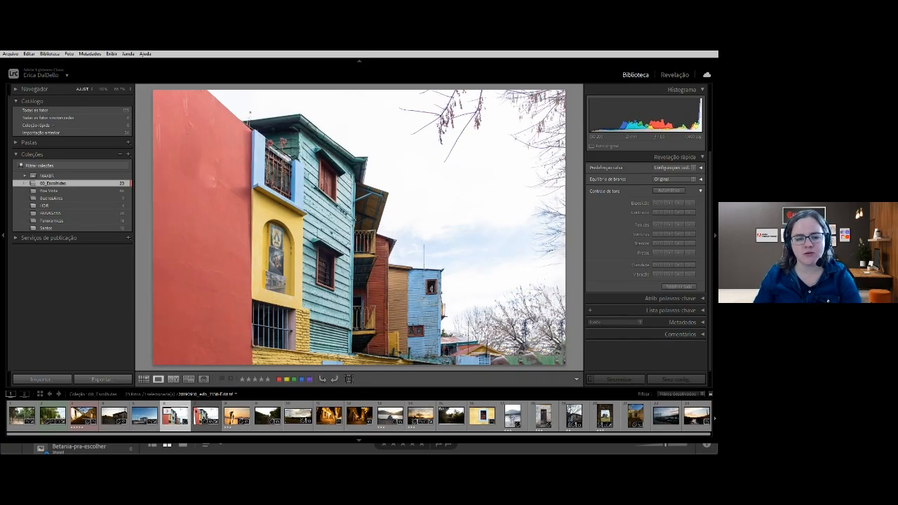
Reset all Develop edits of the original CR2 houses photo and return to the library grid.
{"action": "key", "text": "g"}
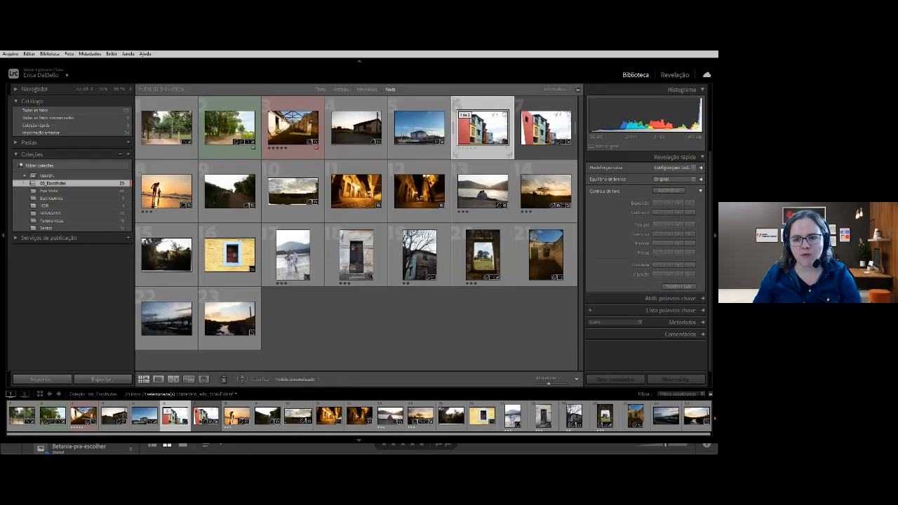
{"action": "key", "text": "Right"}
{"action": "key", "text": "d"}
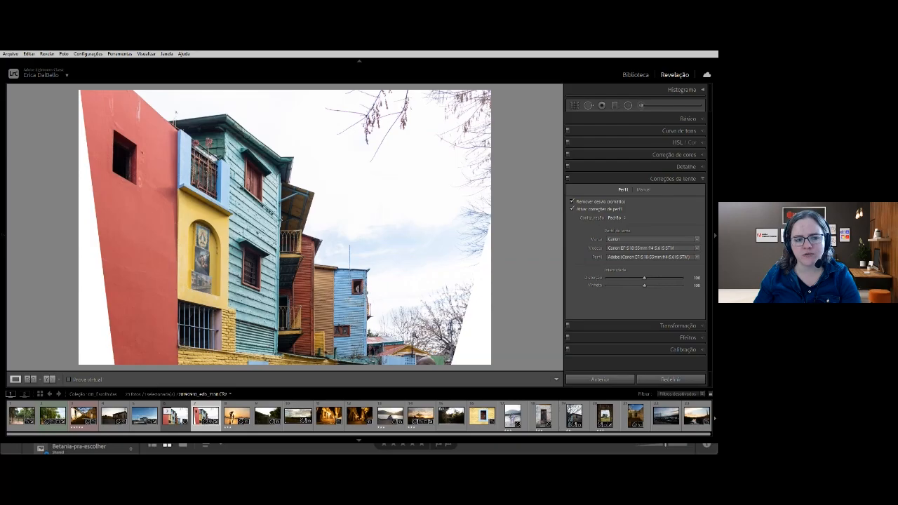
{"action": "left_click", "coordinate": [673, 379]}
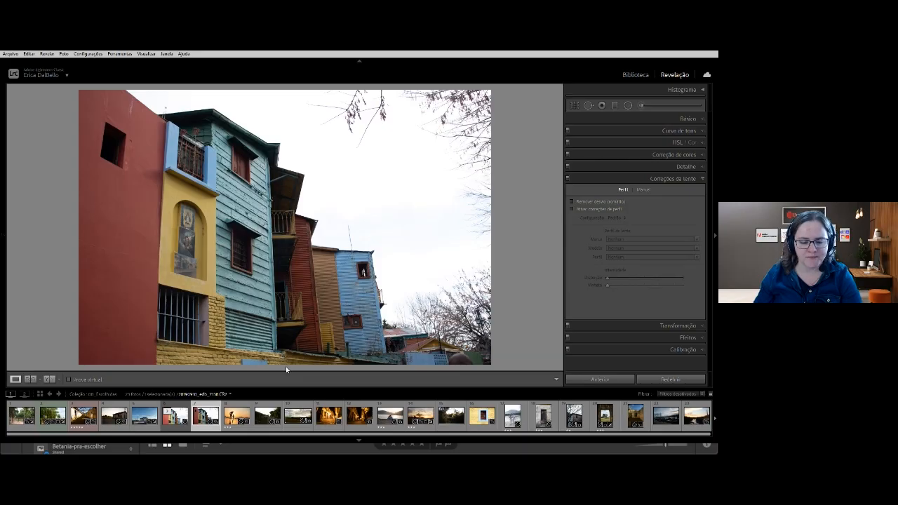
{"action": "key", "text": "g"}
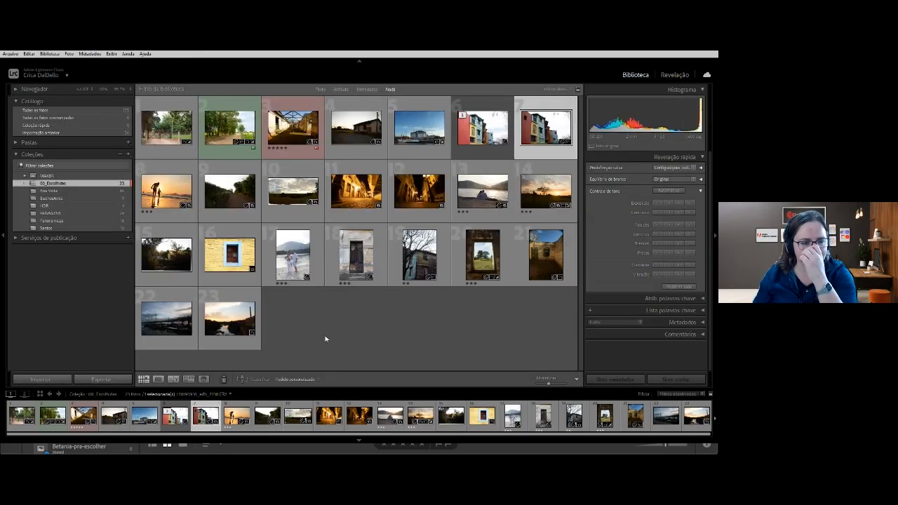